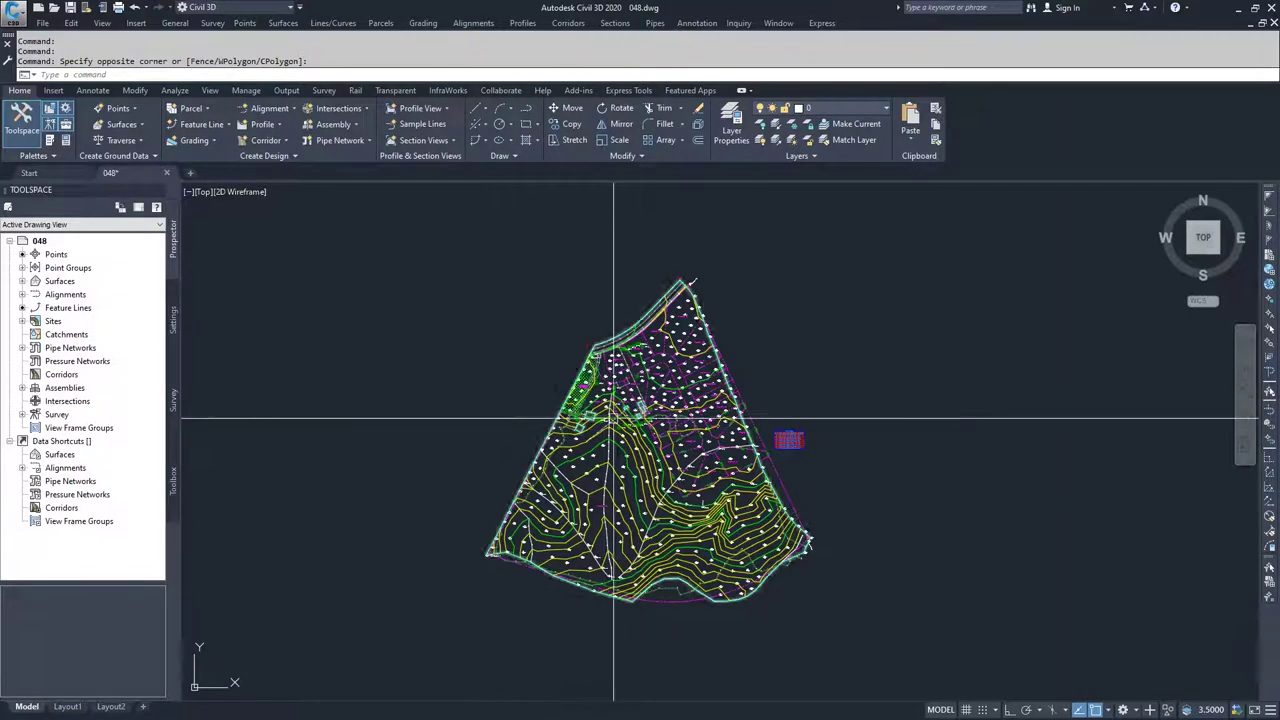
- Zoom into the site plan and select the curved feature line crossing the property parcels
scroll(611, 428, up, 10)
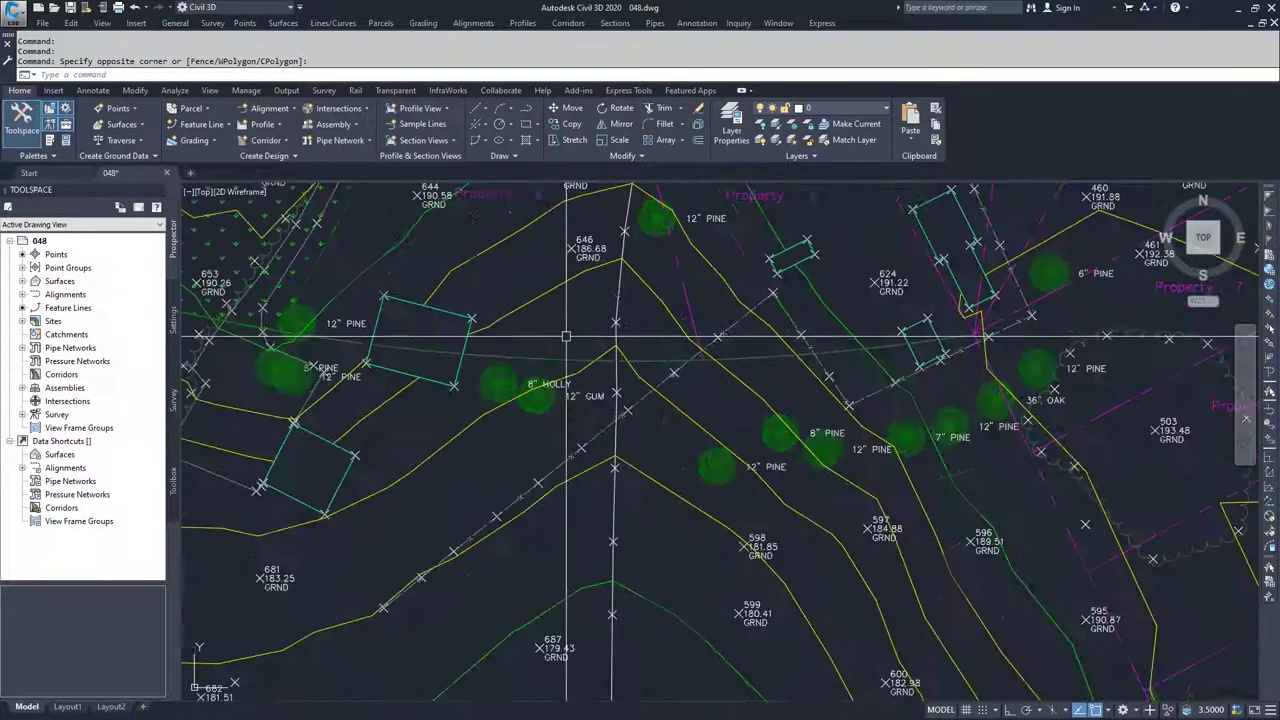
scroll(559, 381, down, 4)
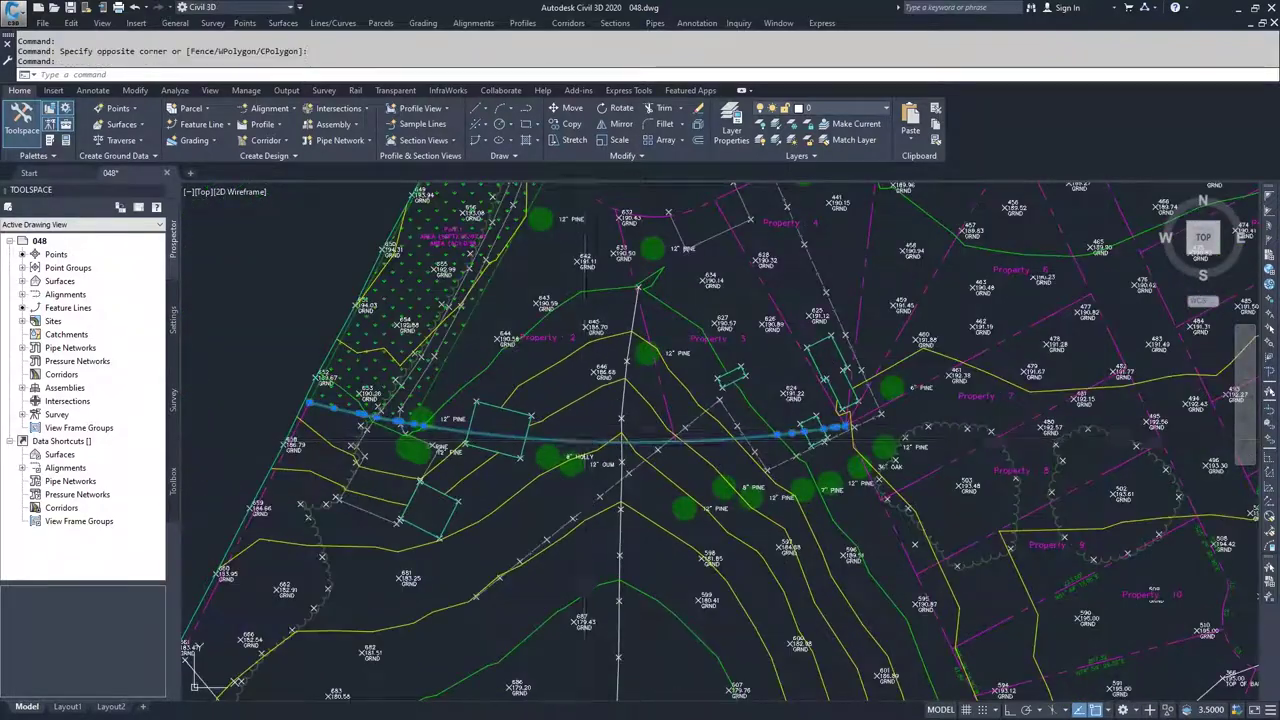
click(586, 387)
- Use Move to Site to put the curved line in the Development site, then reselect it as Feature 2 (1)
click(322, 155)
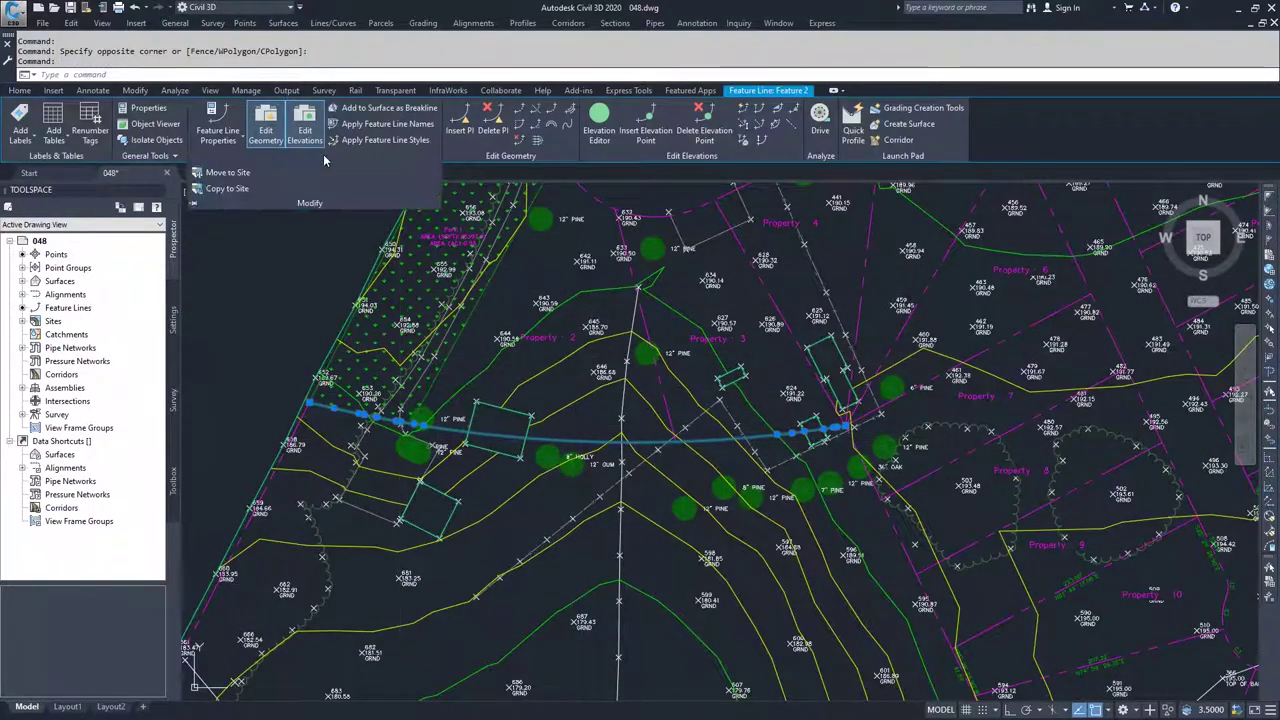
click(232, 175)
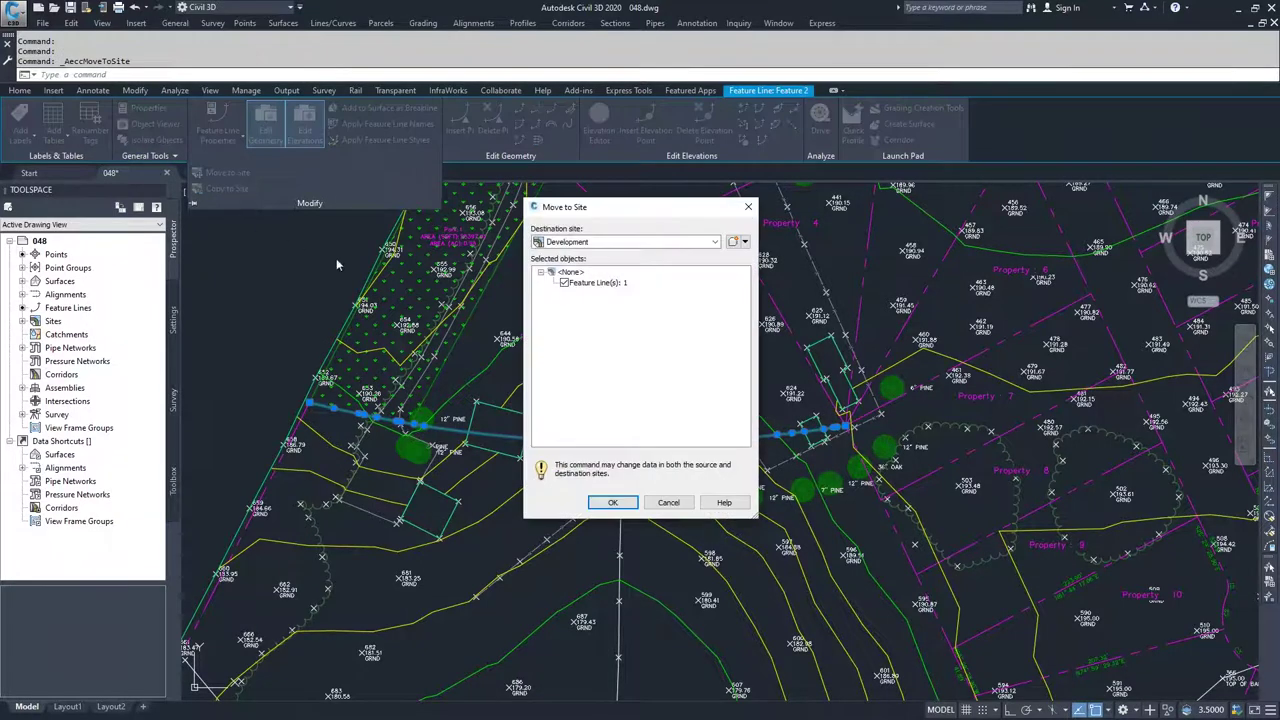
click(611, 503)
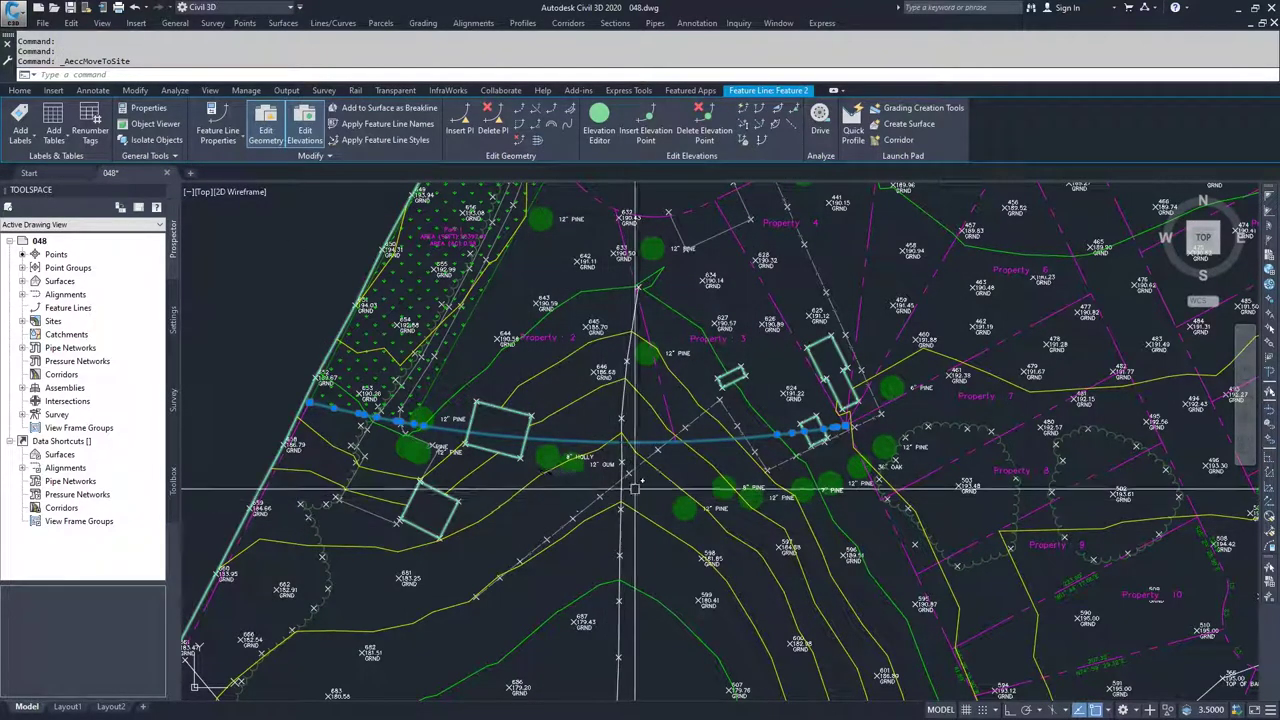
key(Escape)
click(651, 445)
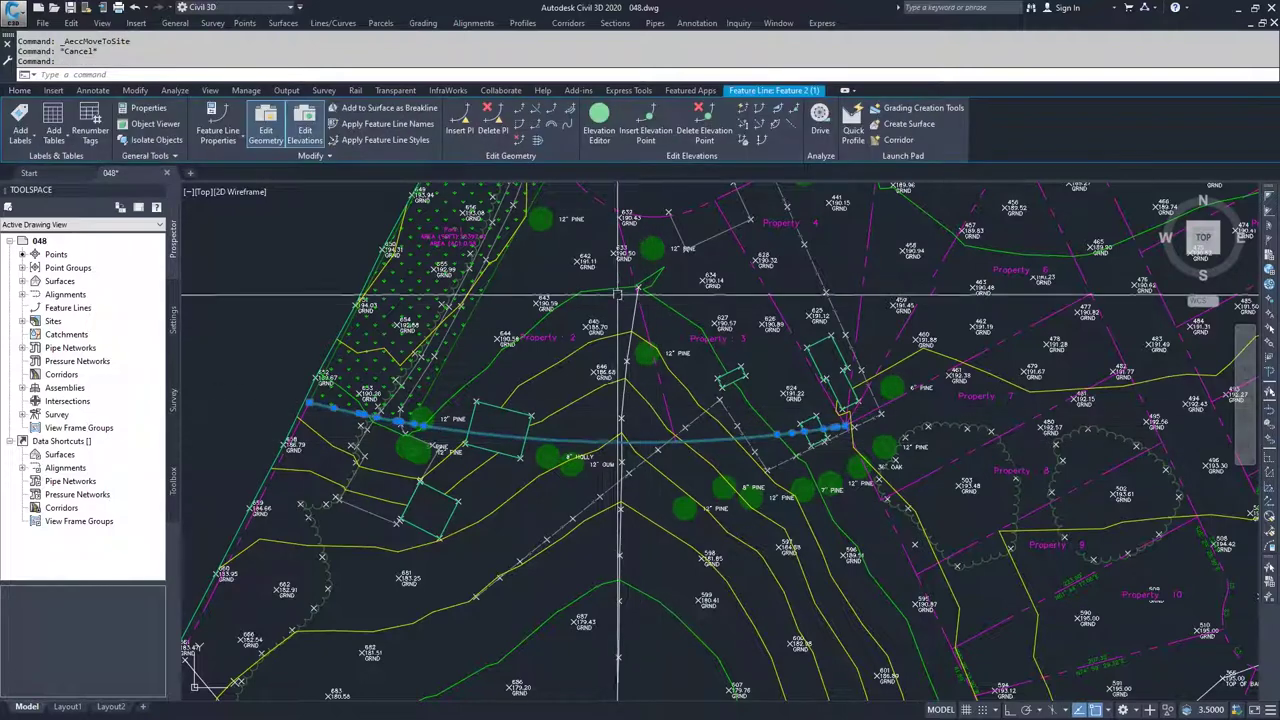
- Open the Elevation Editor and select the 2+96.97 and 0+83.07 station rows
click(614, 142)
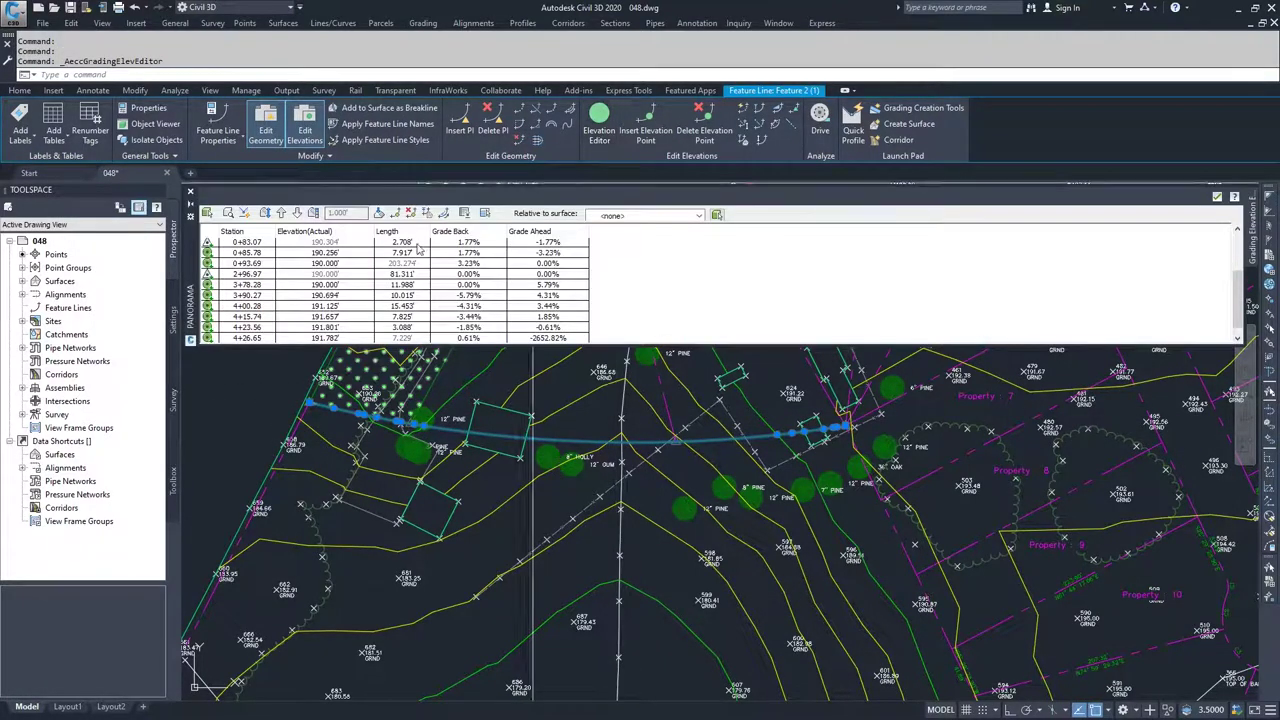
click(255, 274)
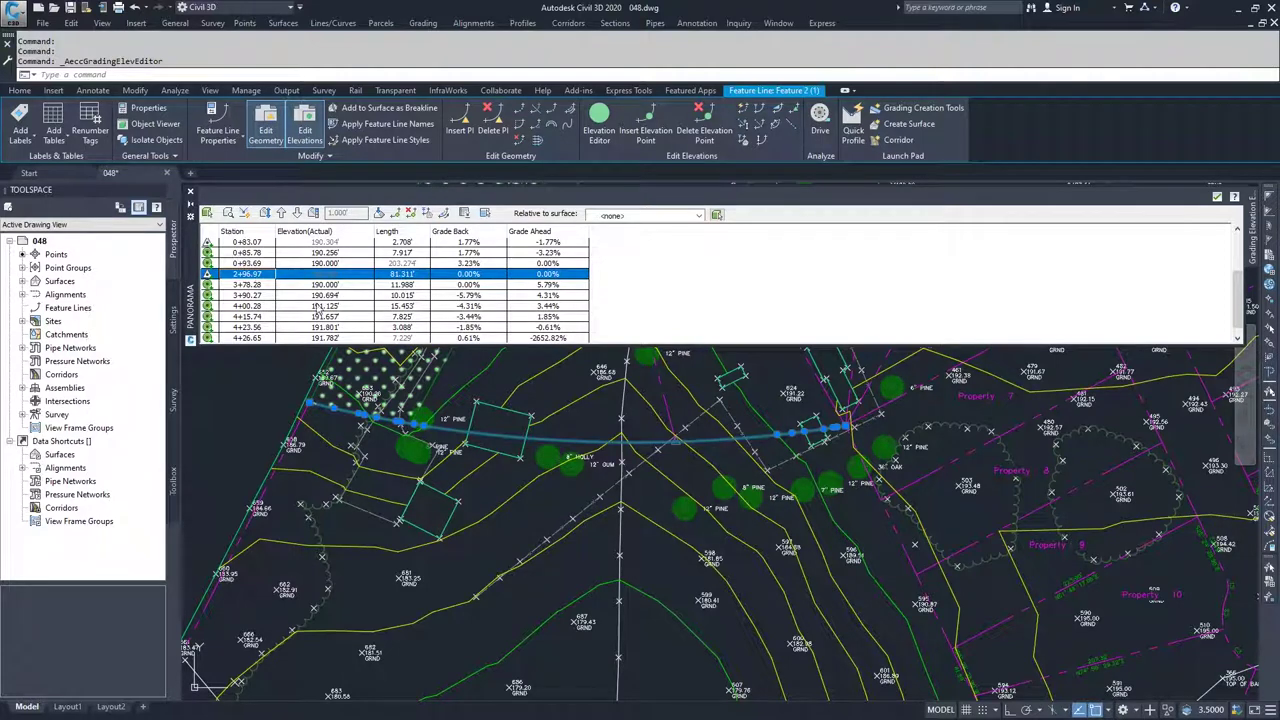
click(257, 244)
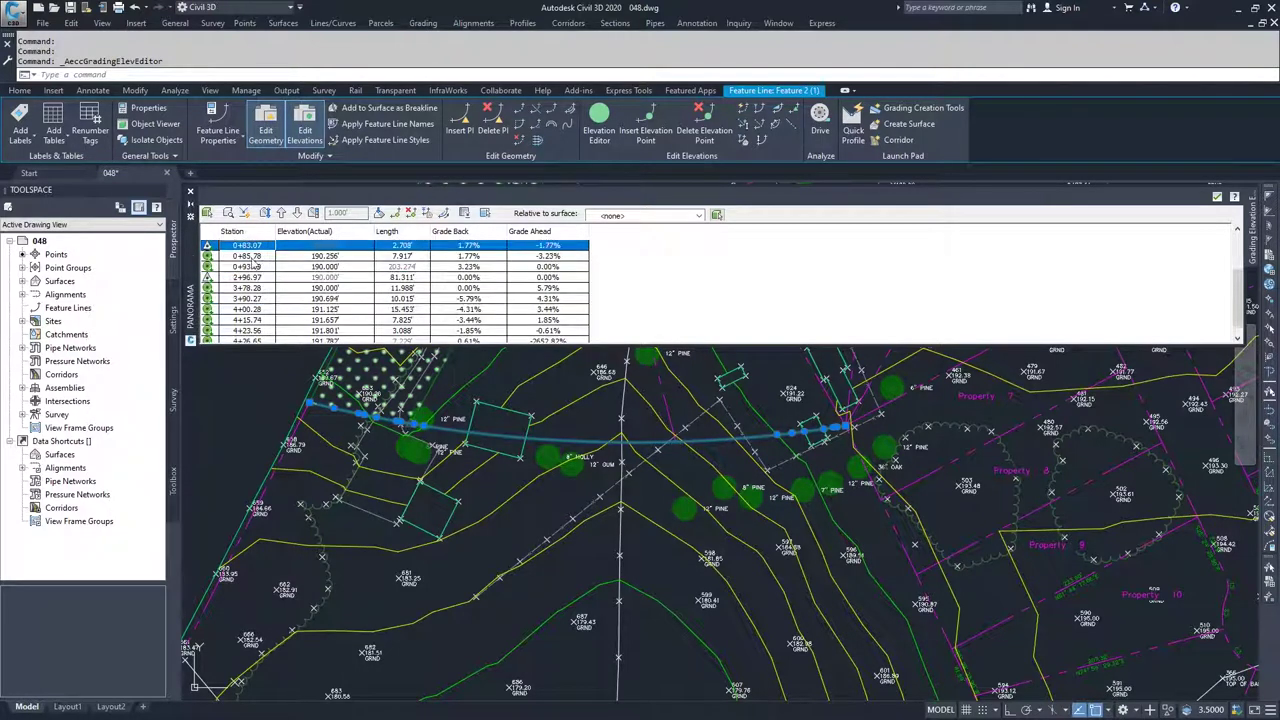
scroll(257, 298, up, 1)
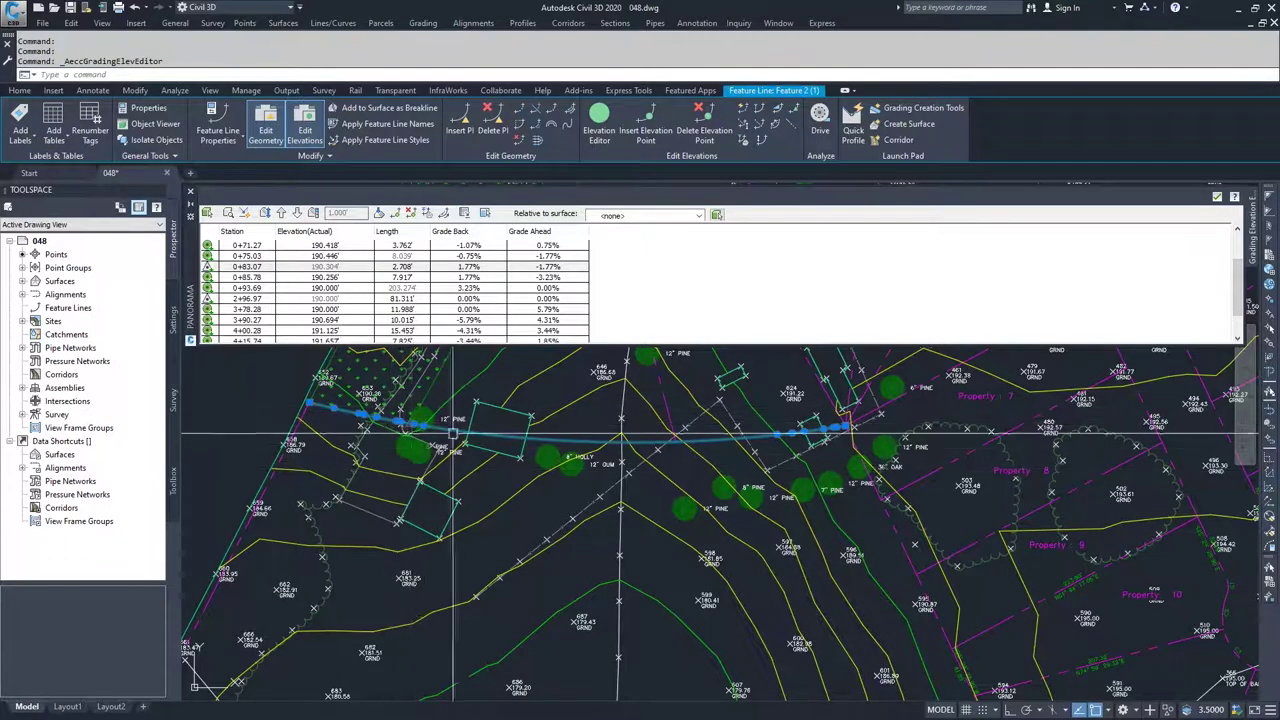
scroll(403, 437, up, 12)
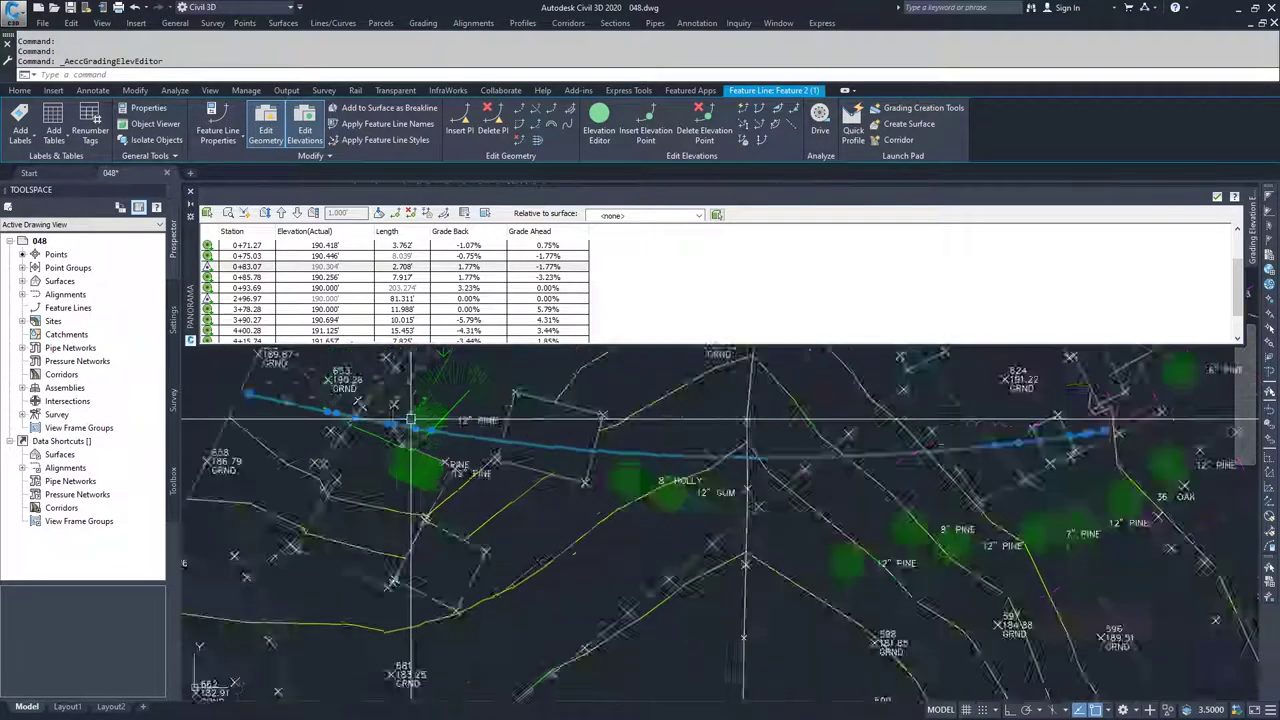
mouse_move(408, 434)
middle_down()
mouse_move(407, 393)
mouse_move(442, 503)
middle_up()
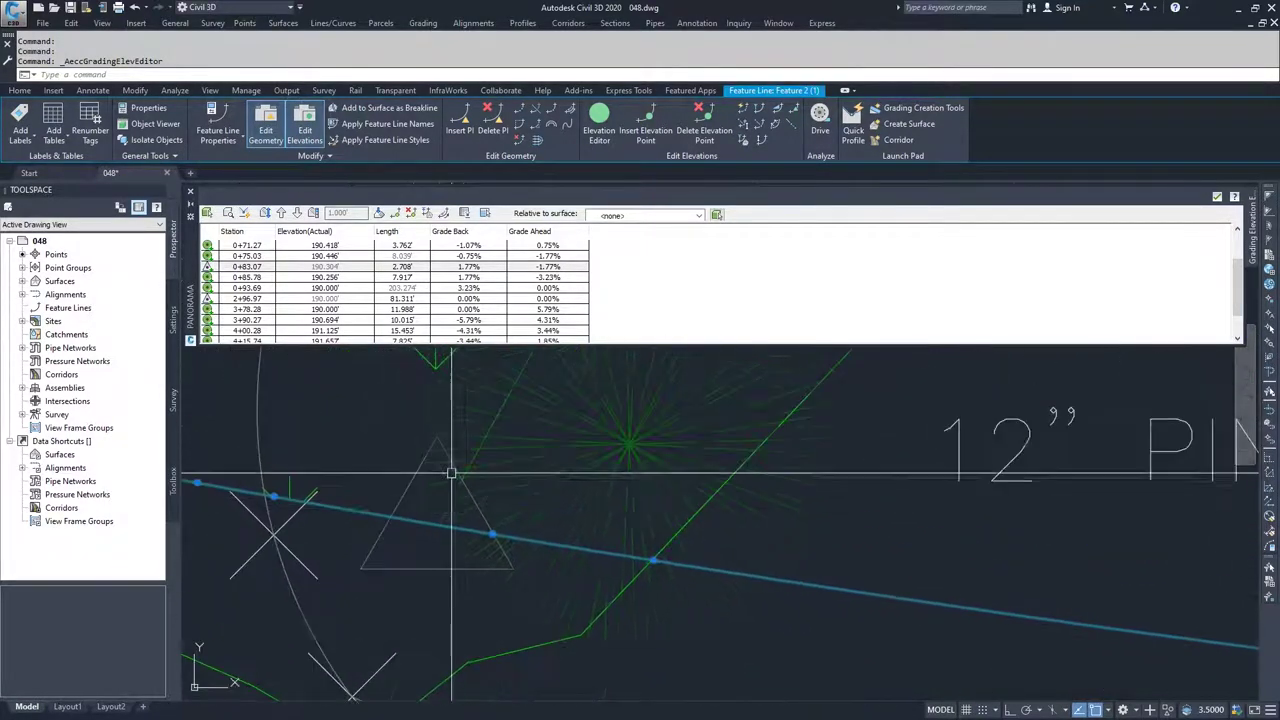
click(259, 268)
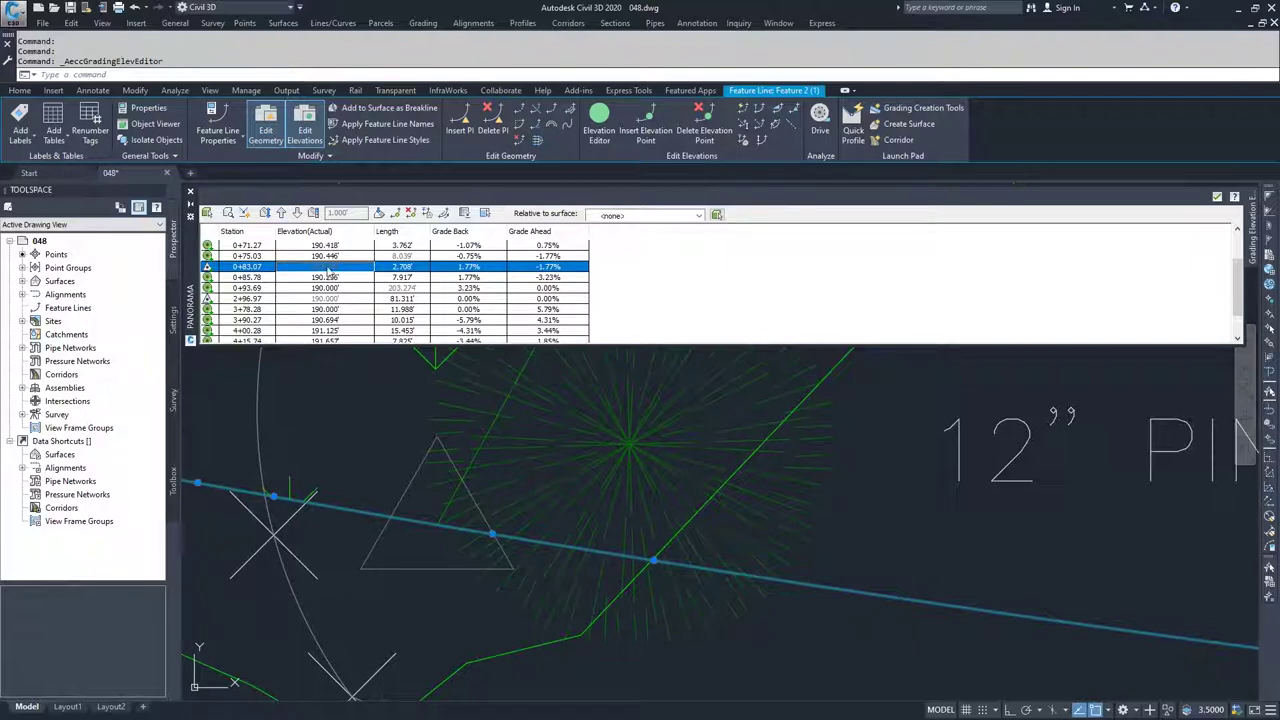
click(392, 267)
key(Tab)
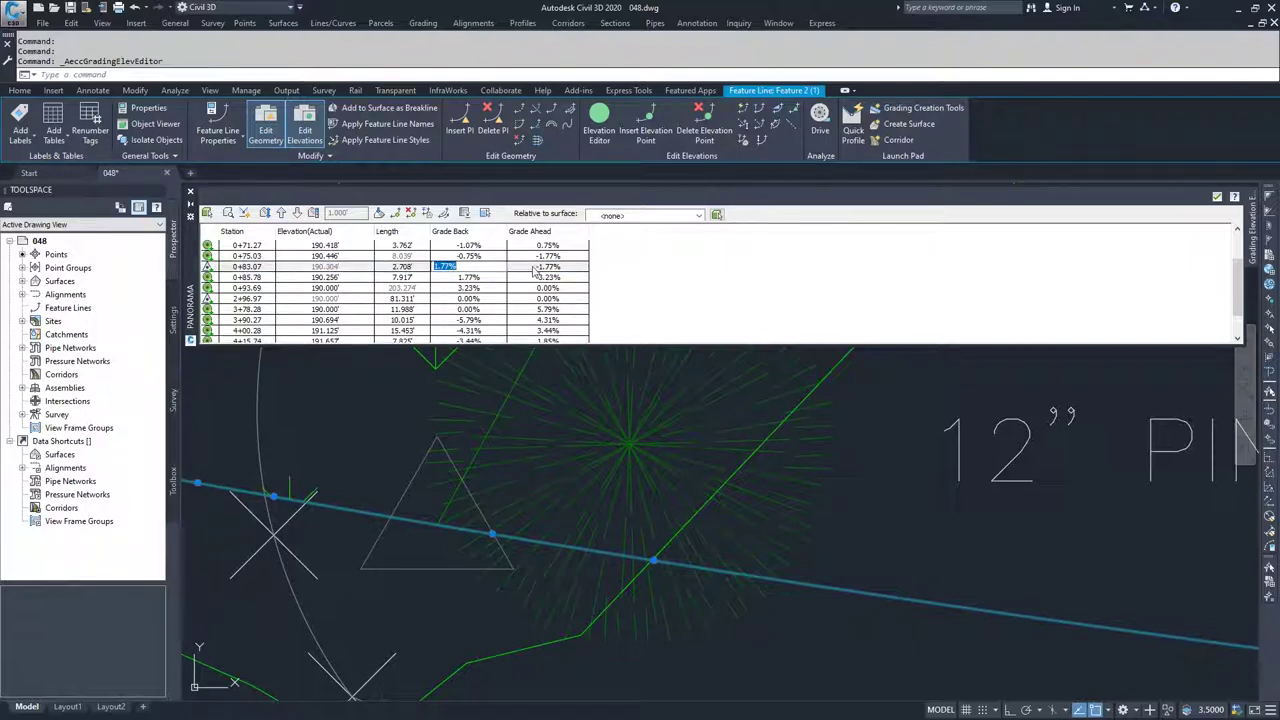
click(358, 268)
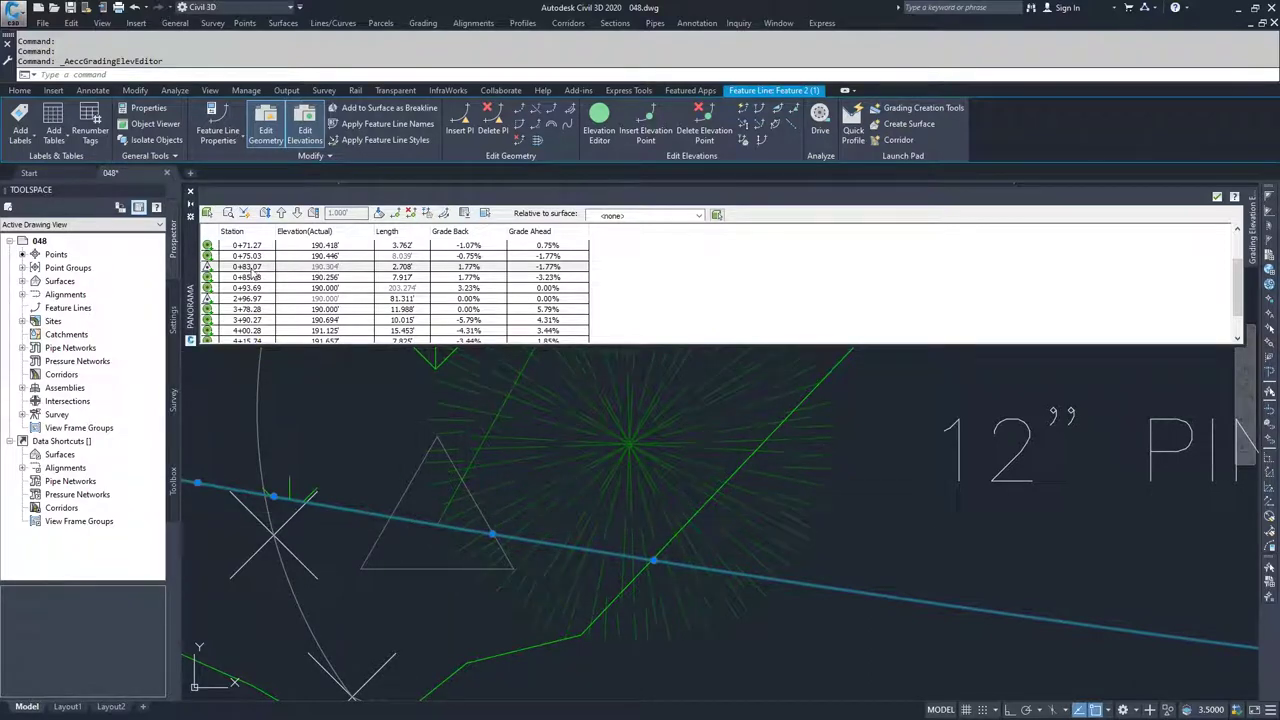
click(319, 267)
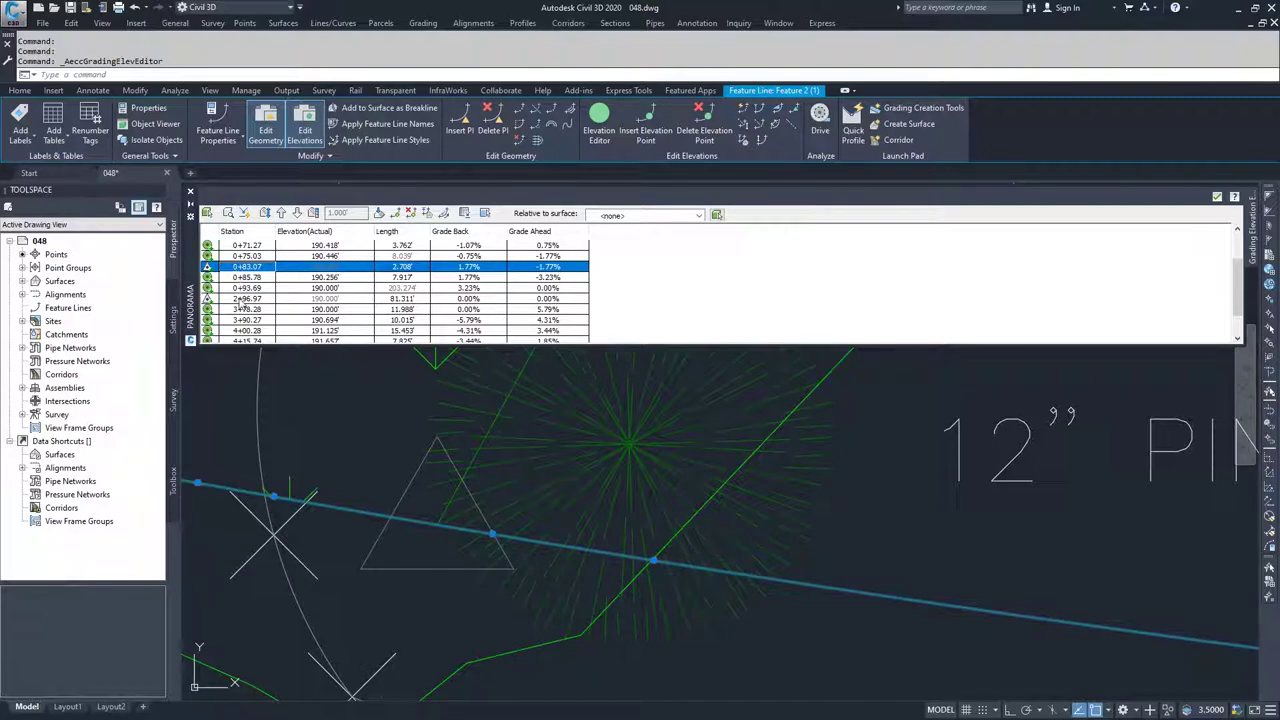
- Check the elevation of station 2+96.97, then close the Elevation Editor
click(241, 299)
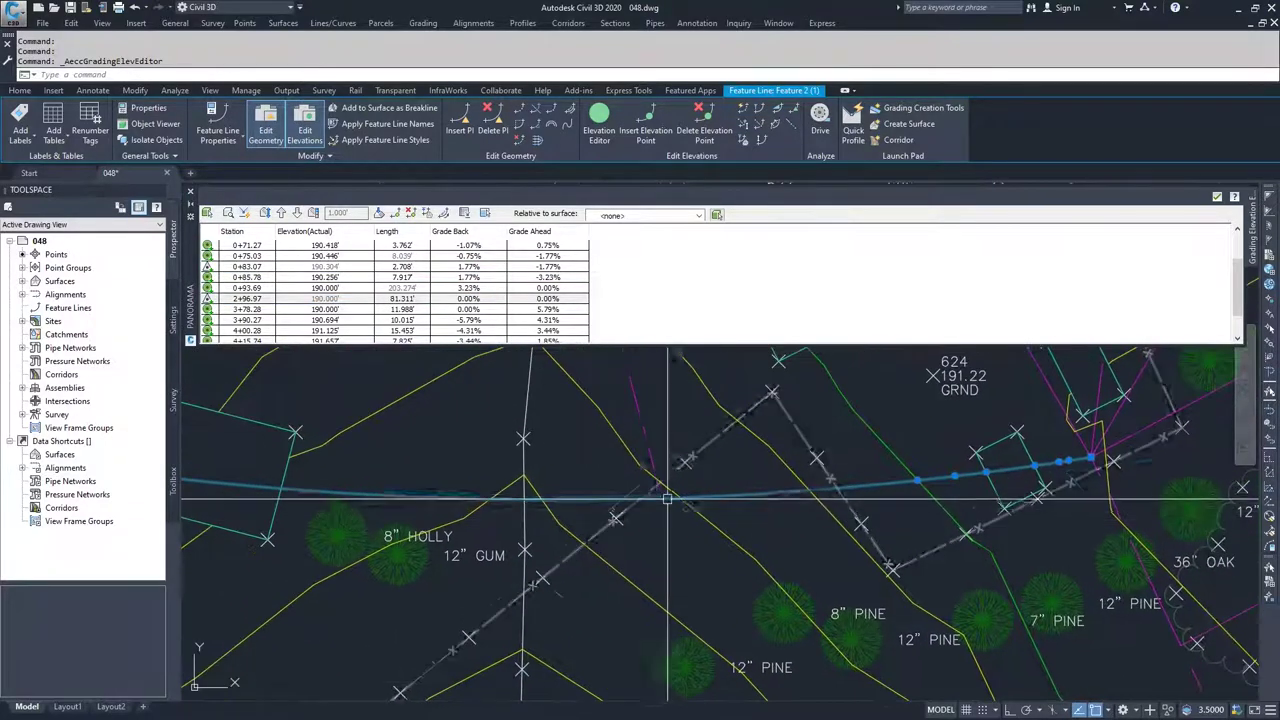
scroll(613, 498, up, 5)
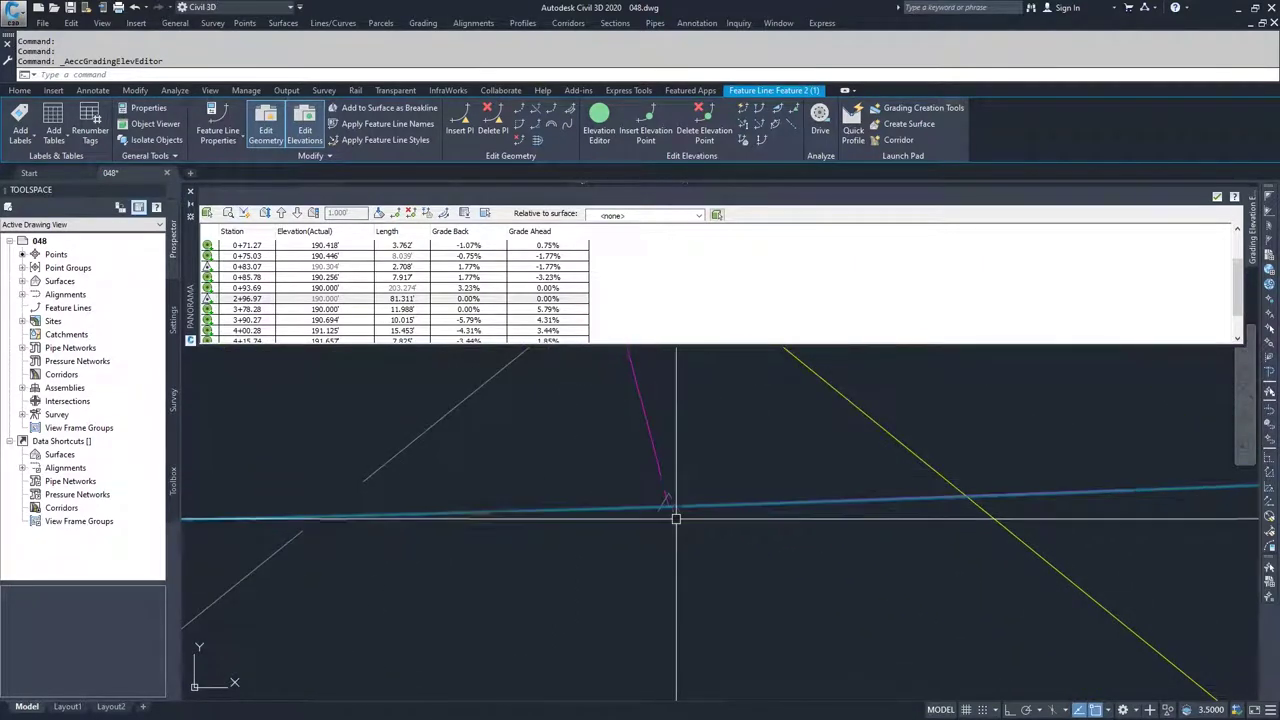
click(243, 302)
click(299, 304)
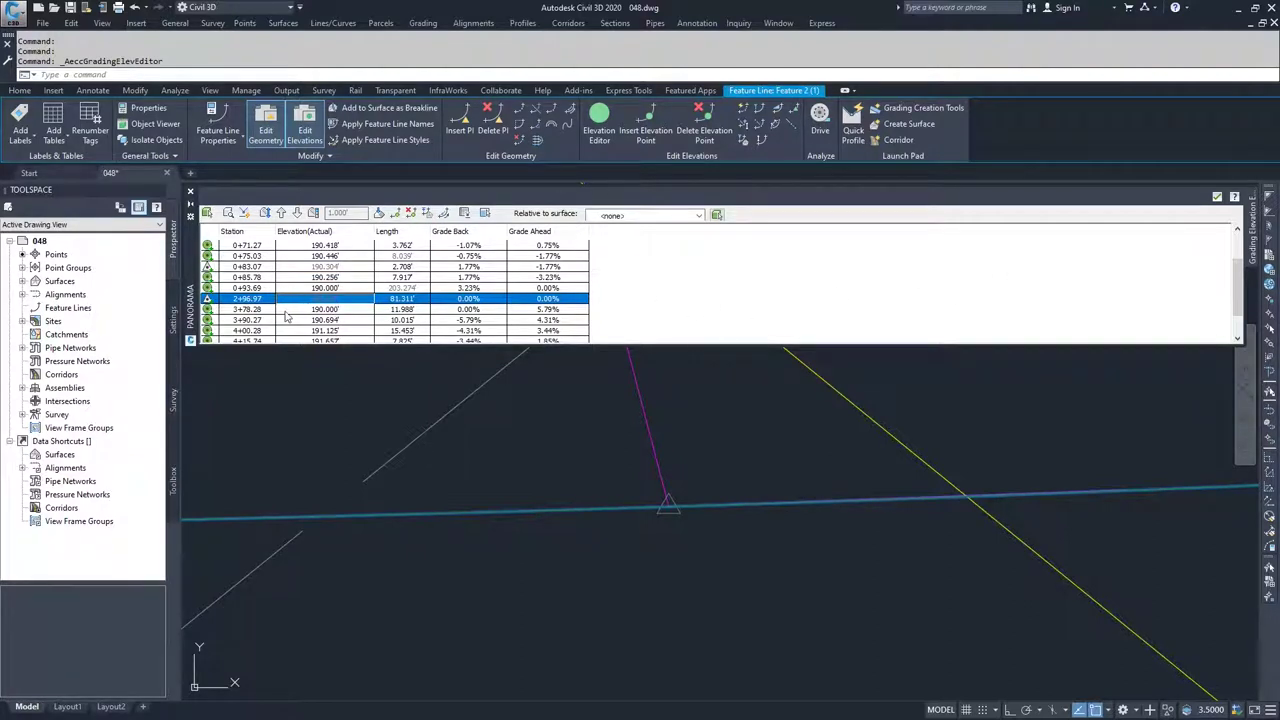
scroll(519, 442, up, 5)
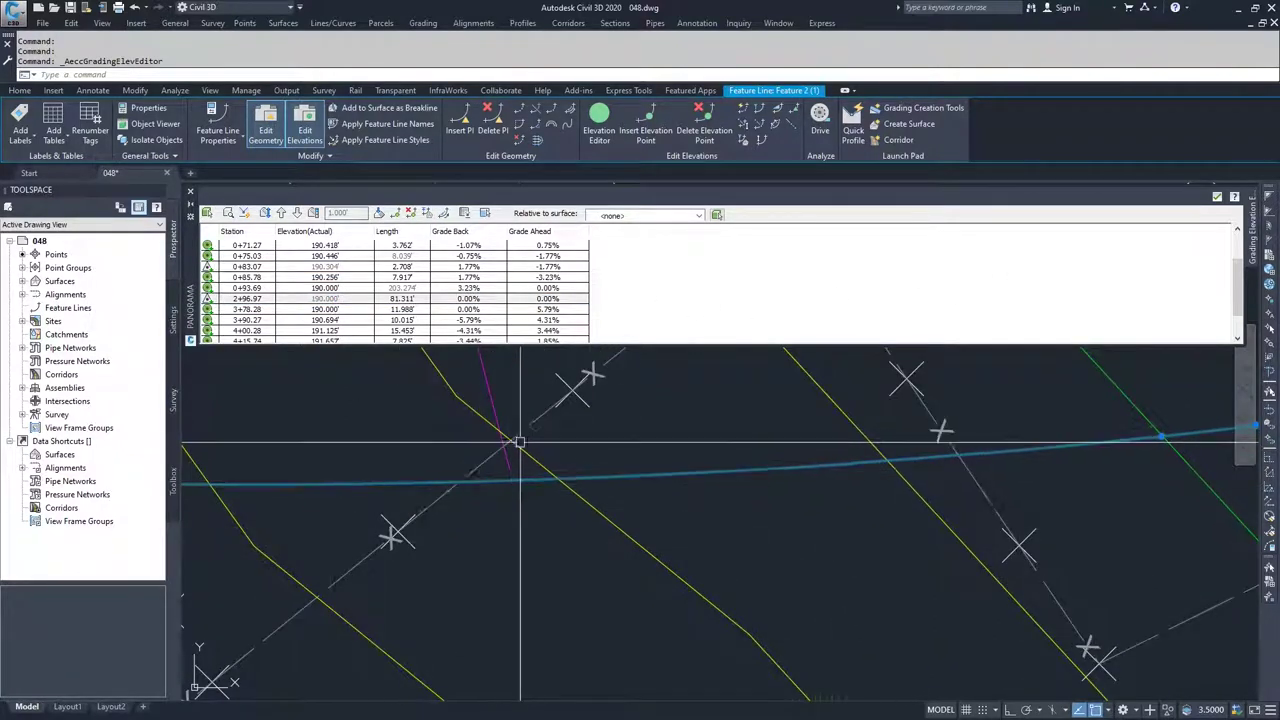
scroll(519, 442, down, 3)
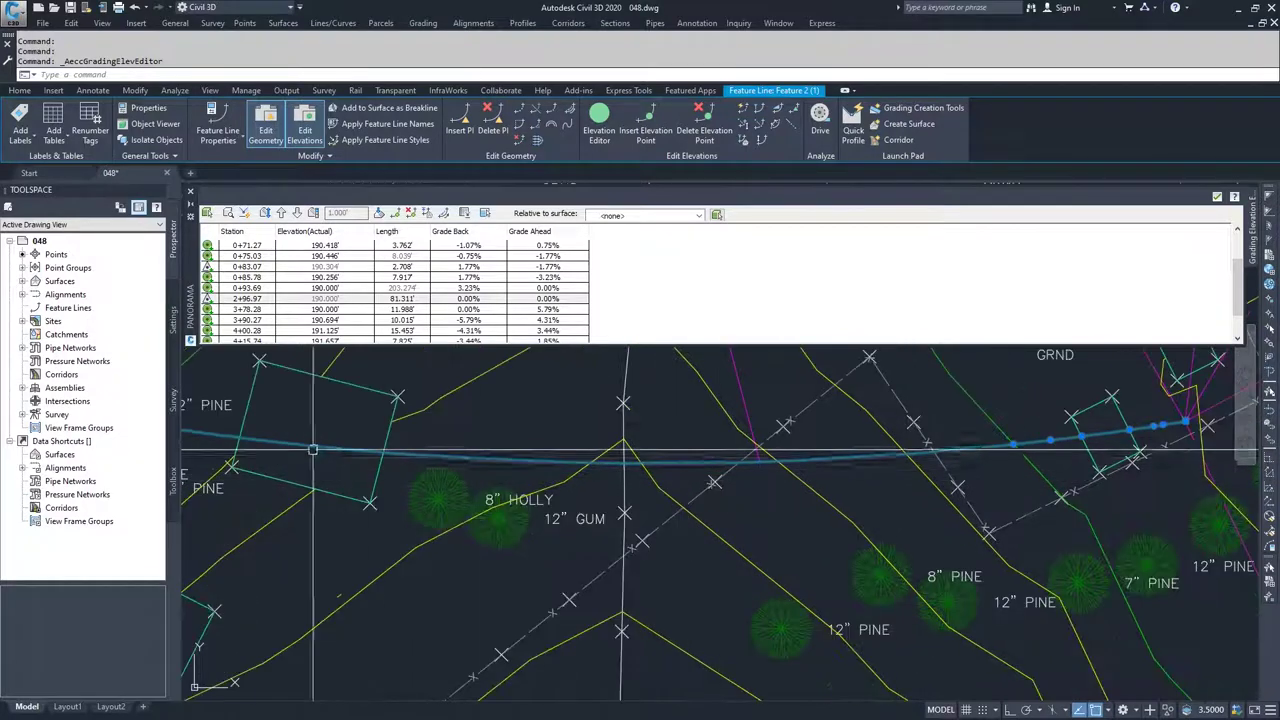
scroll(313, 450, down, 5)
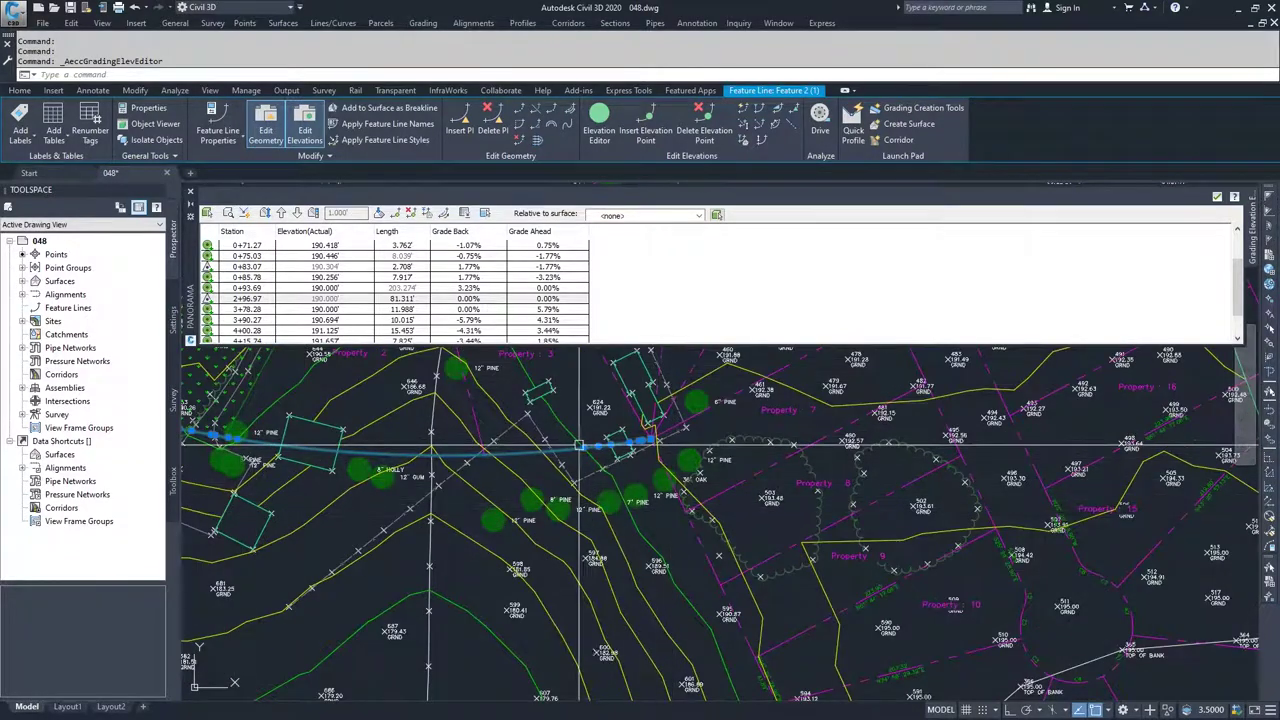
click(1218, 198)
- Reselect the curved line, move it to destination site <None>, and reopen its Elevation Editor
key(Escape)
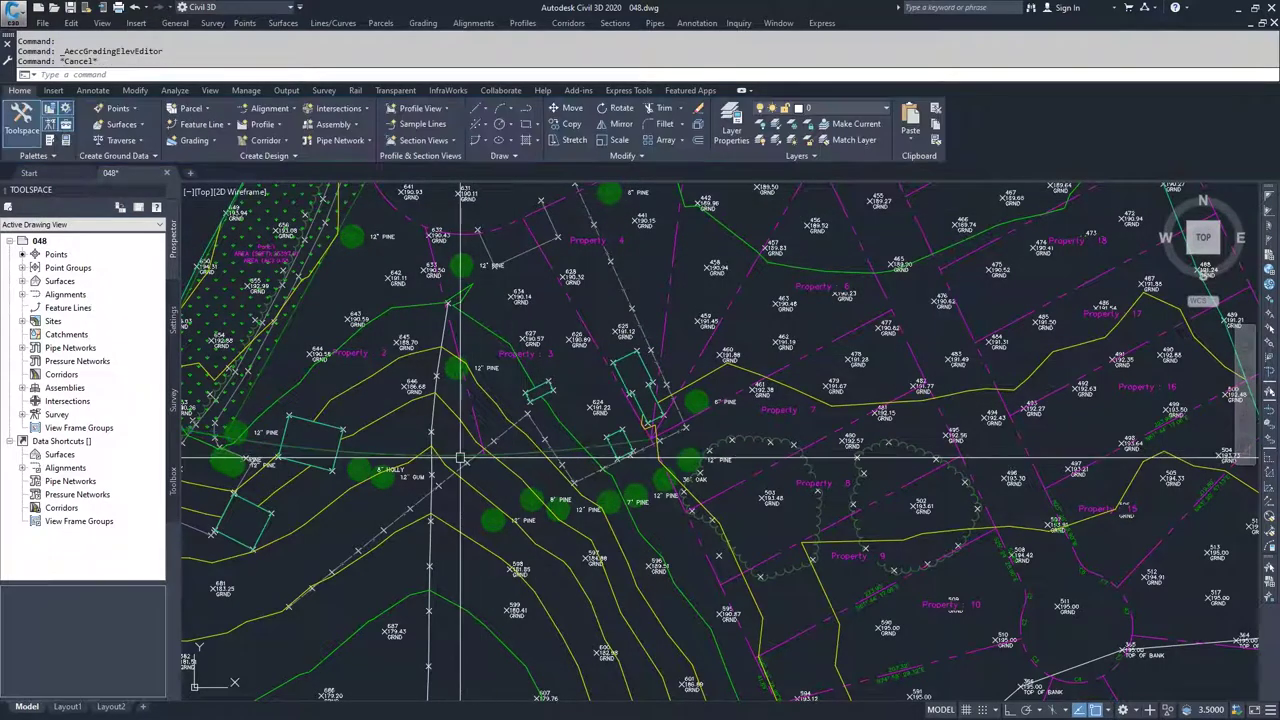
click(460, 457)
click(320, 157)
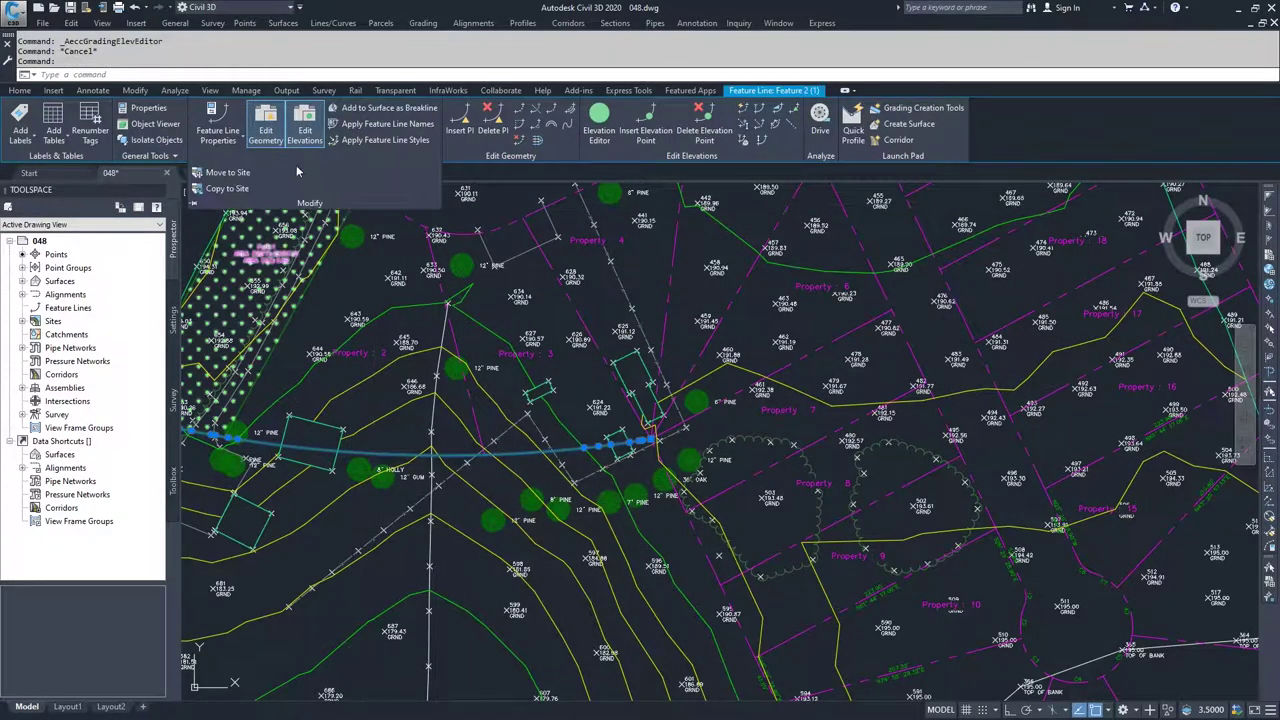
click(572, 242)
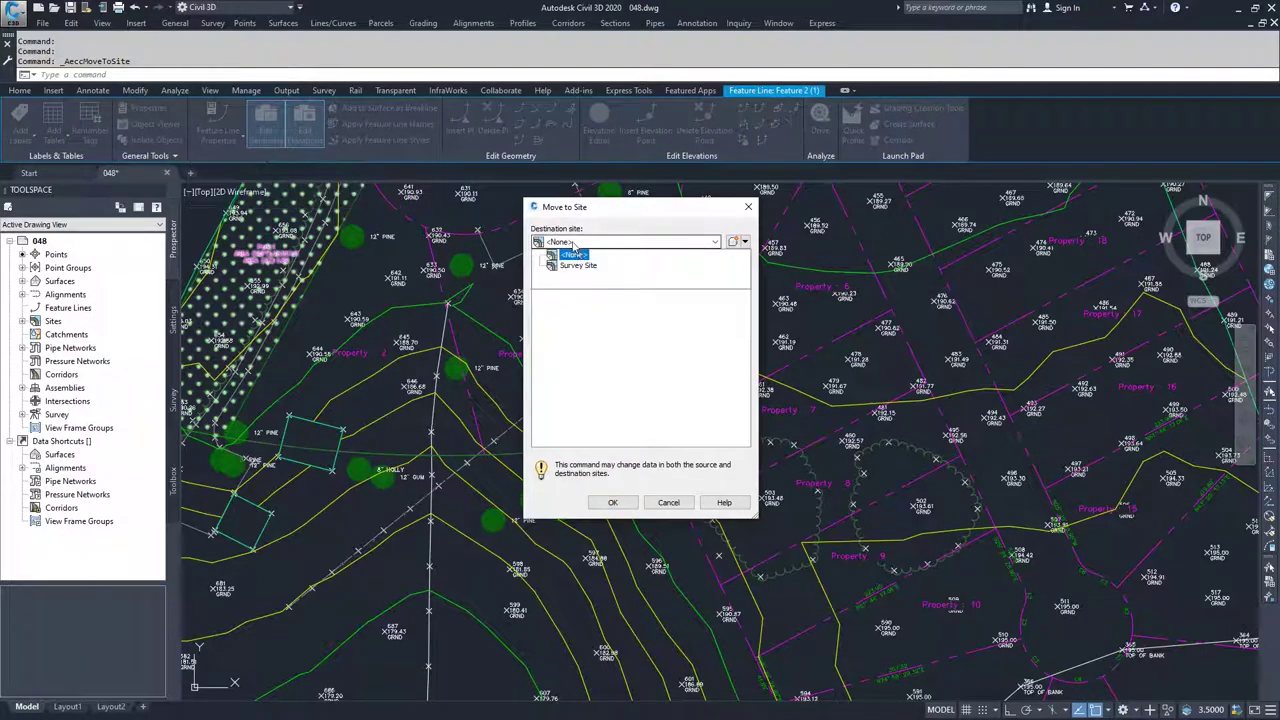
click(576, 257)
click(614, 502)
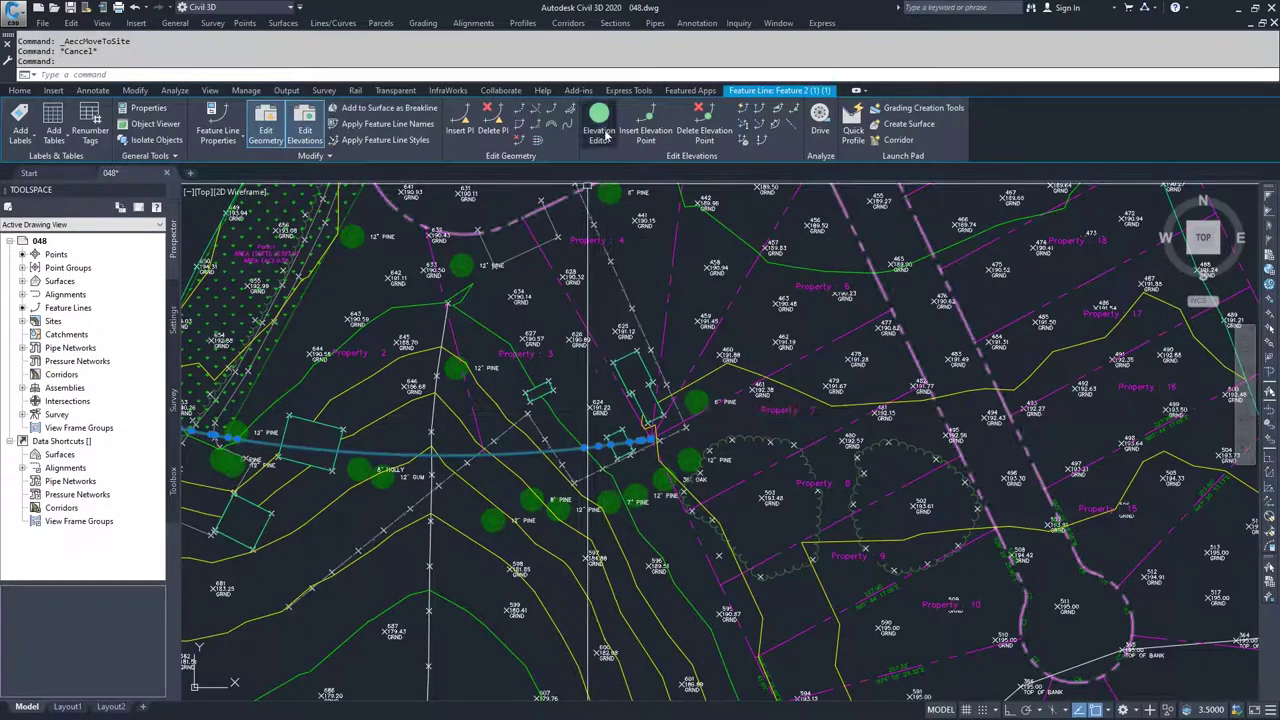
click(599, 125)
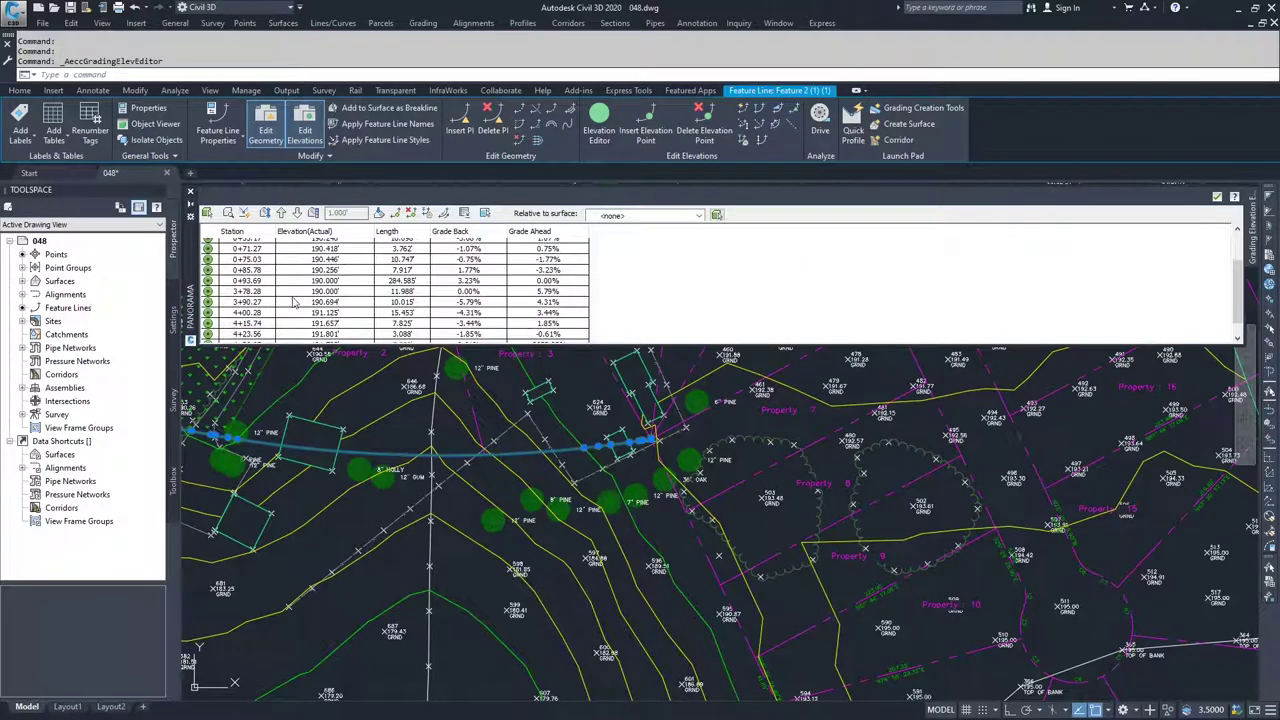
- Scroll through the station list, close the editor, and reselect the long curved feature line
drag(1238, 283, 1232, 292)
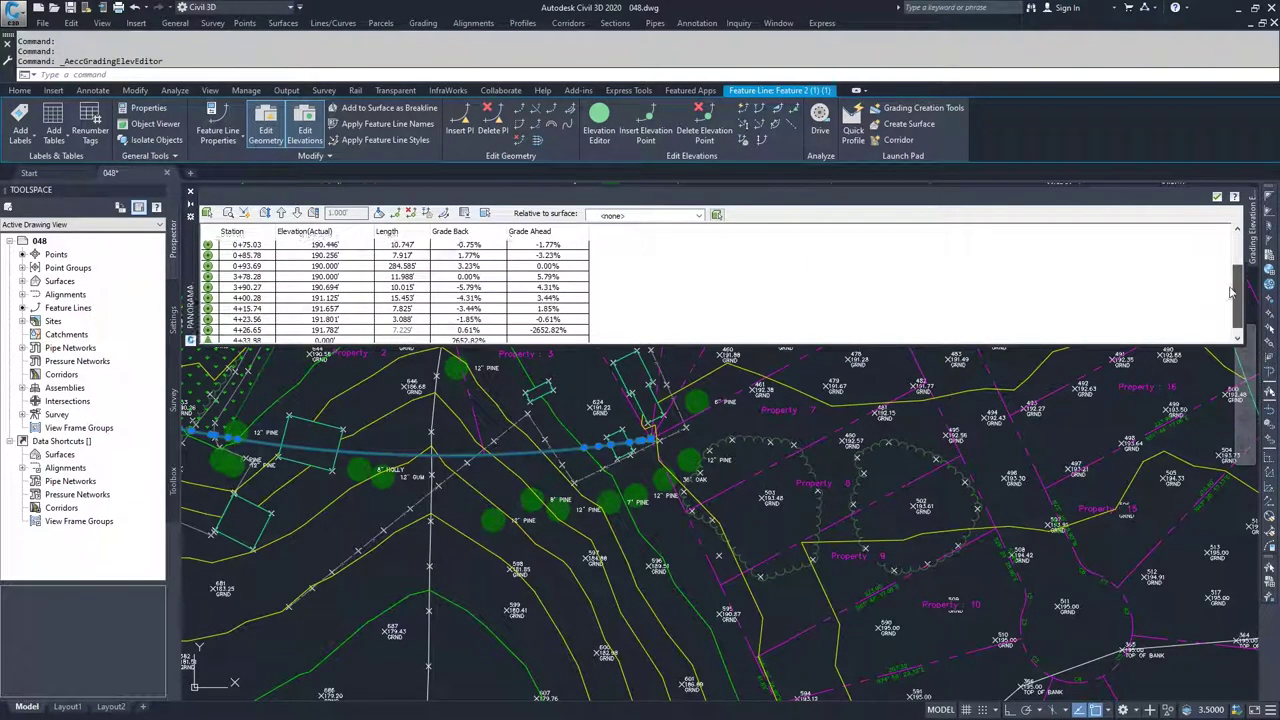
click(1217, 197)
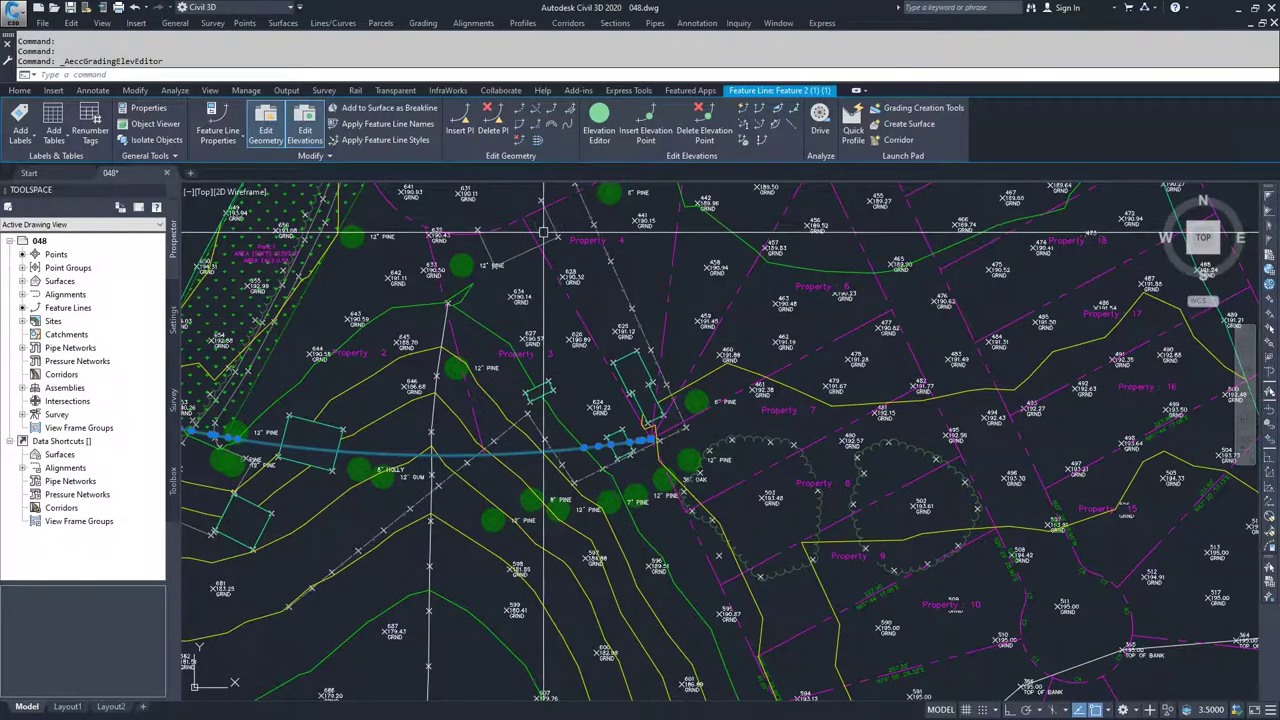
key(Escape)
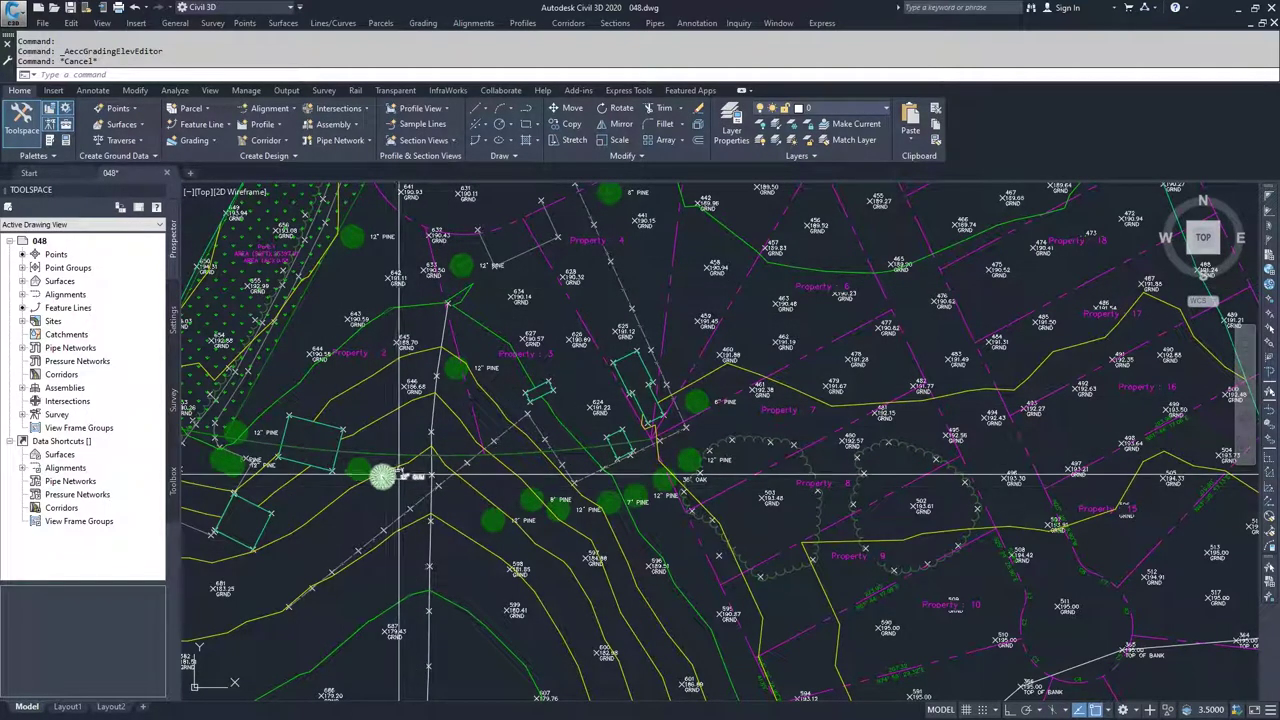
click(402, 452)
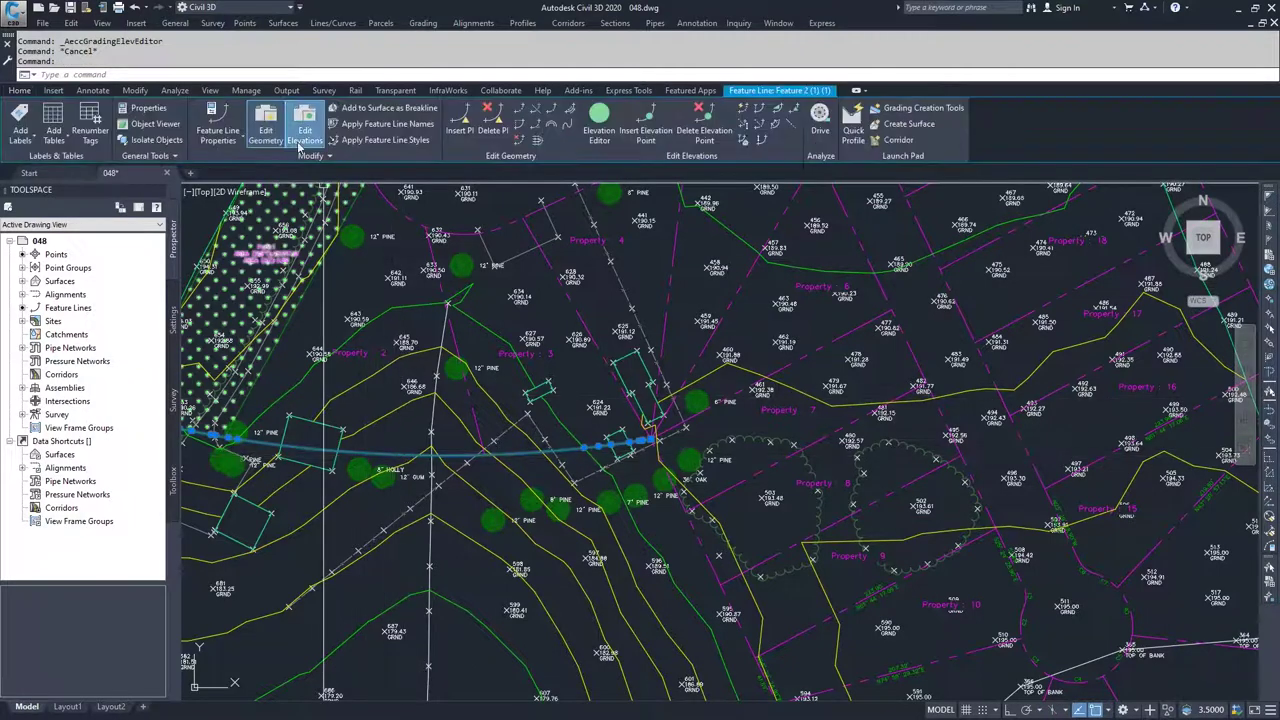
- Move the long curved feature line to Survey Site as the destination site
click(228, 138)
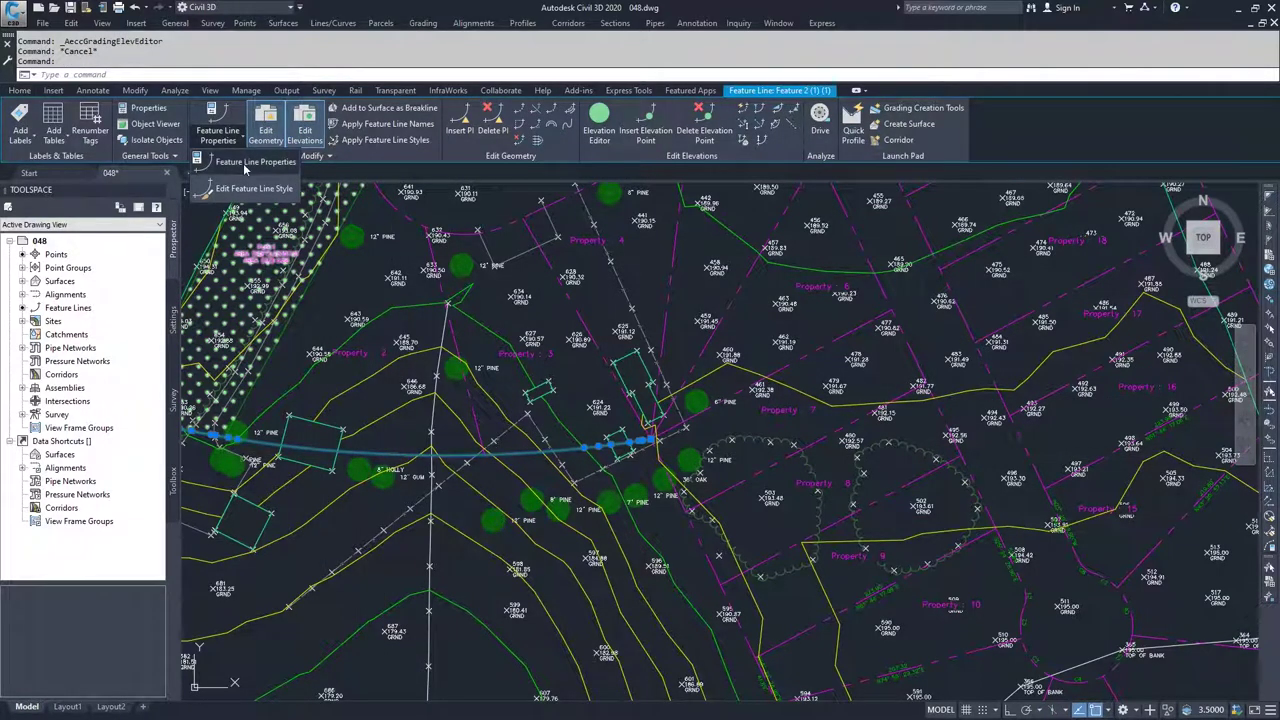
click(318, 156)
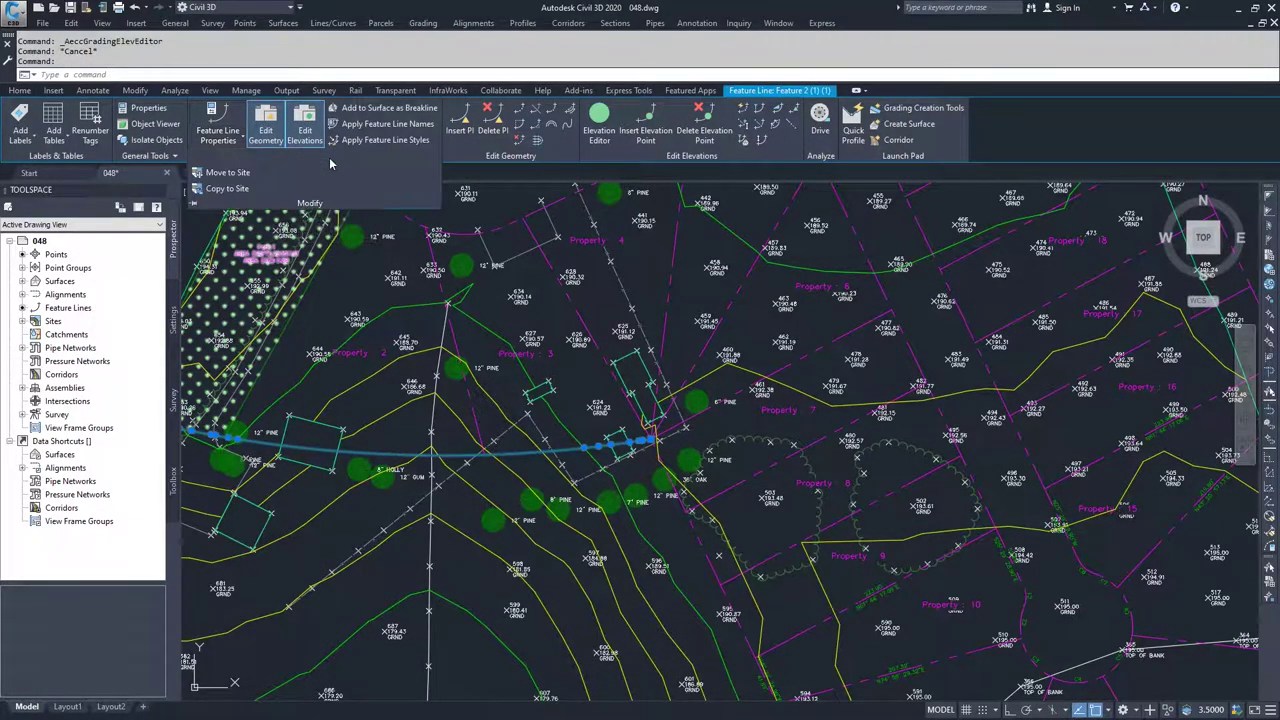
click(221, 174)
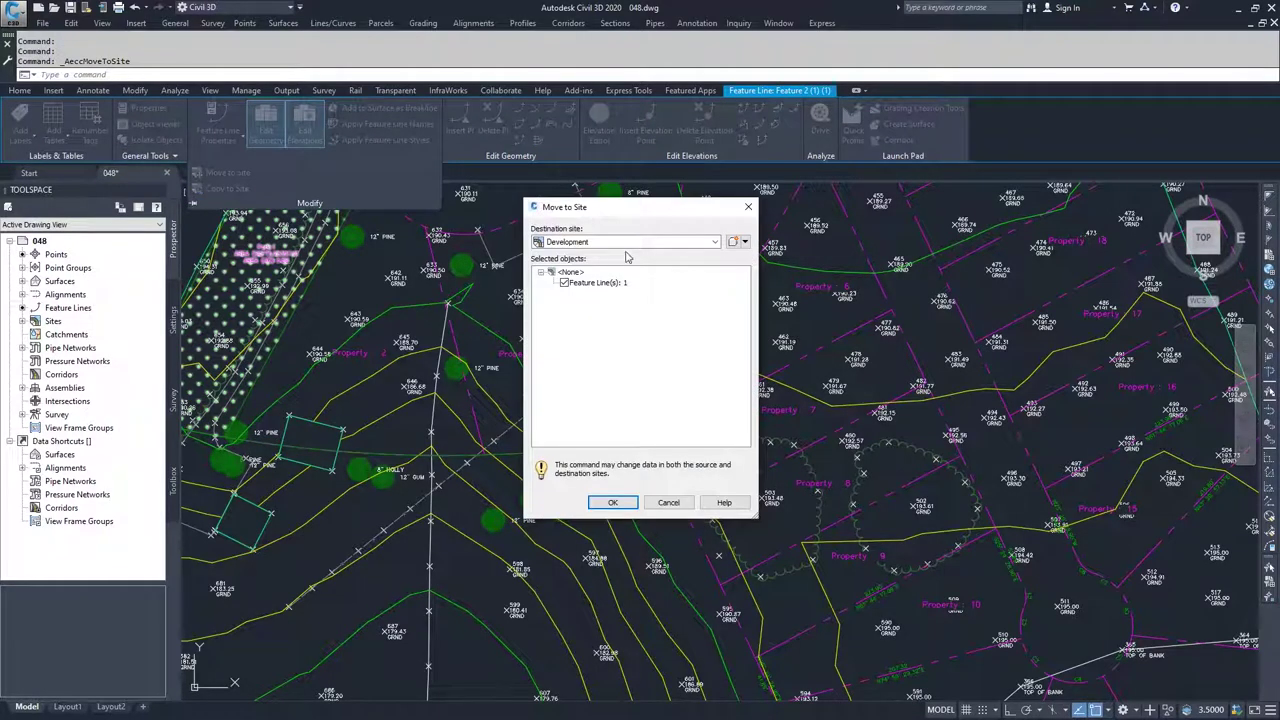
click(672, 243)
click(578, 266)
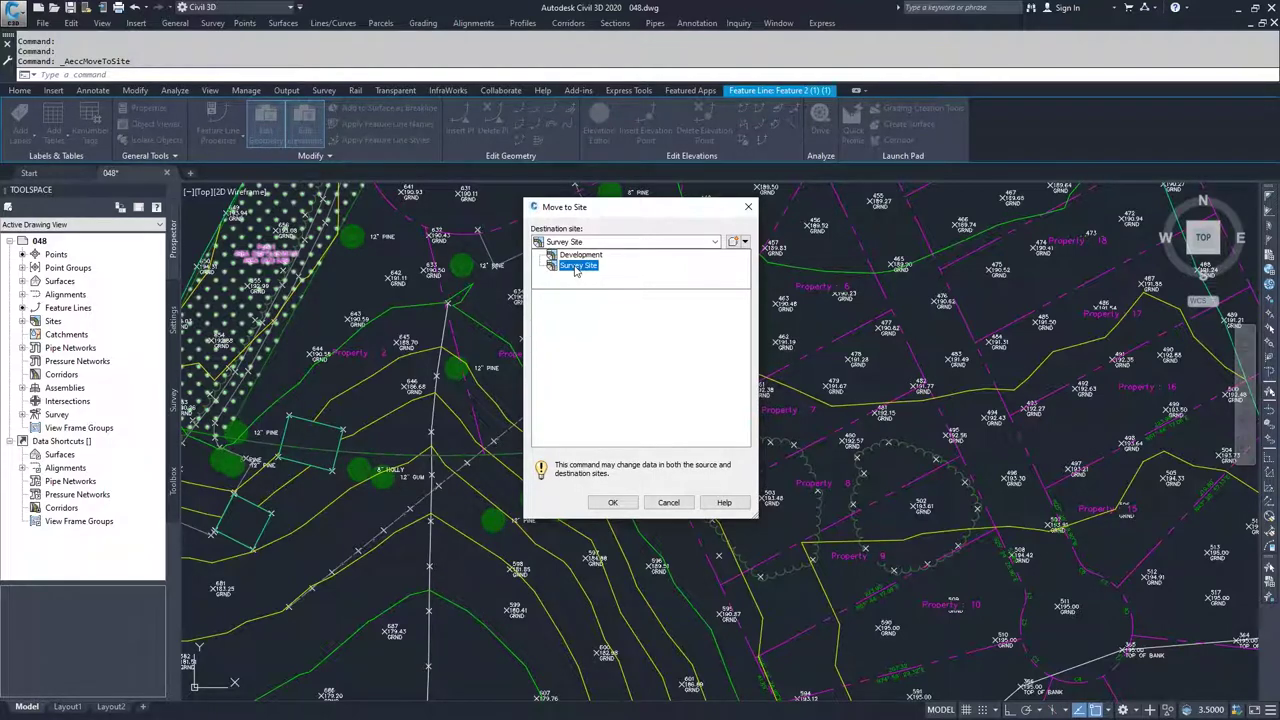
click(576, 267)
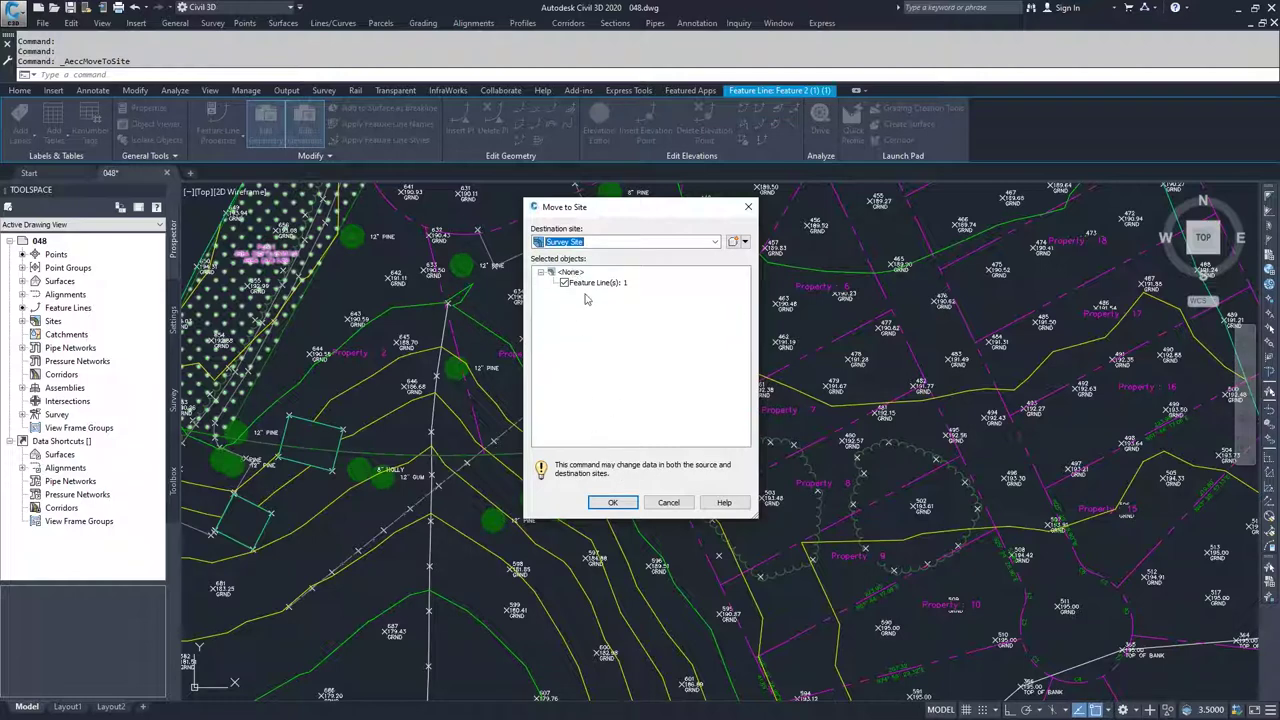
click(612, 502)
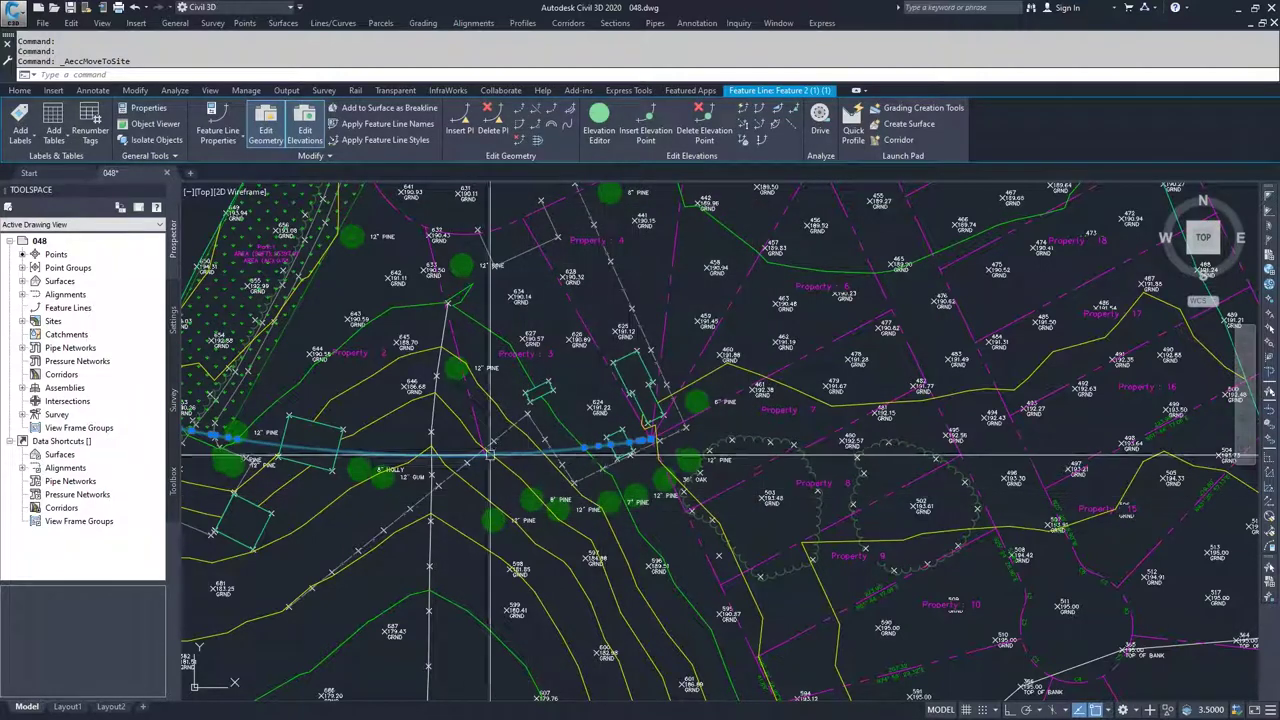
- Start a new feature line assigned to Survey Site
key(Escape)
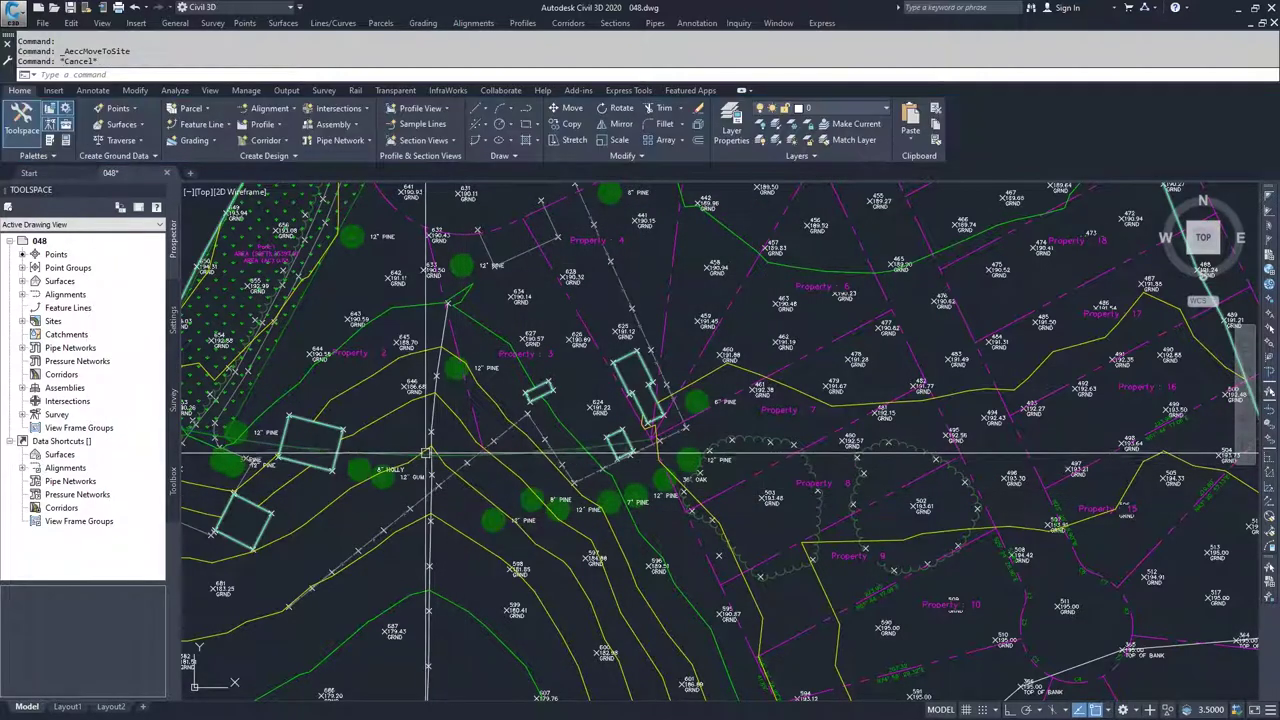
click(228, 124)
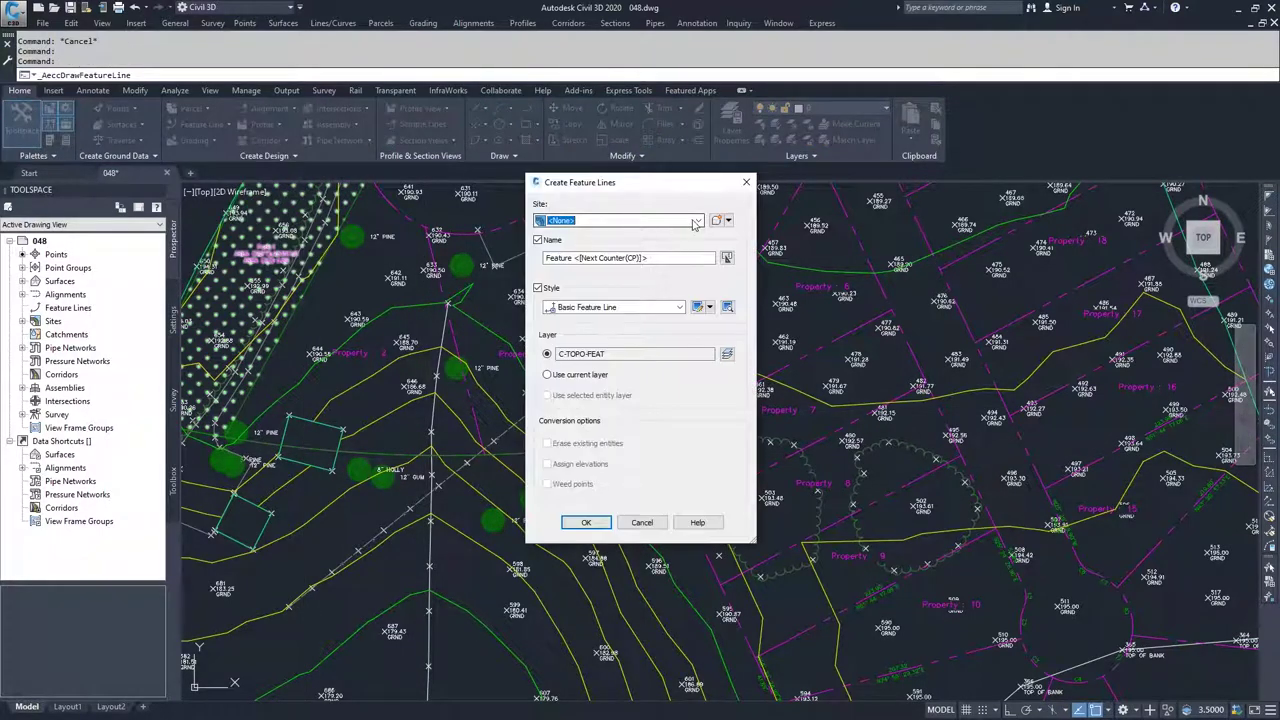
click(695, 222)
click(636, 248)
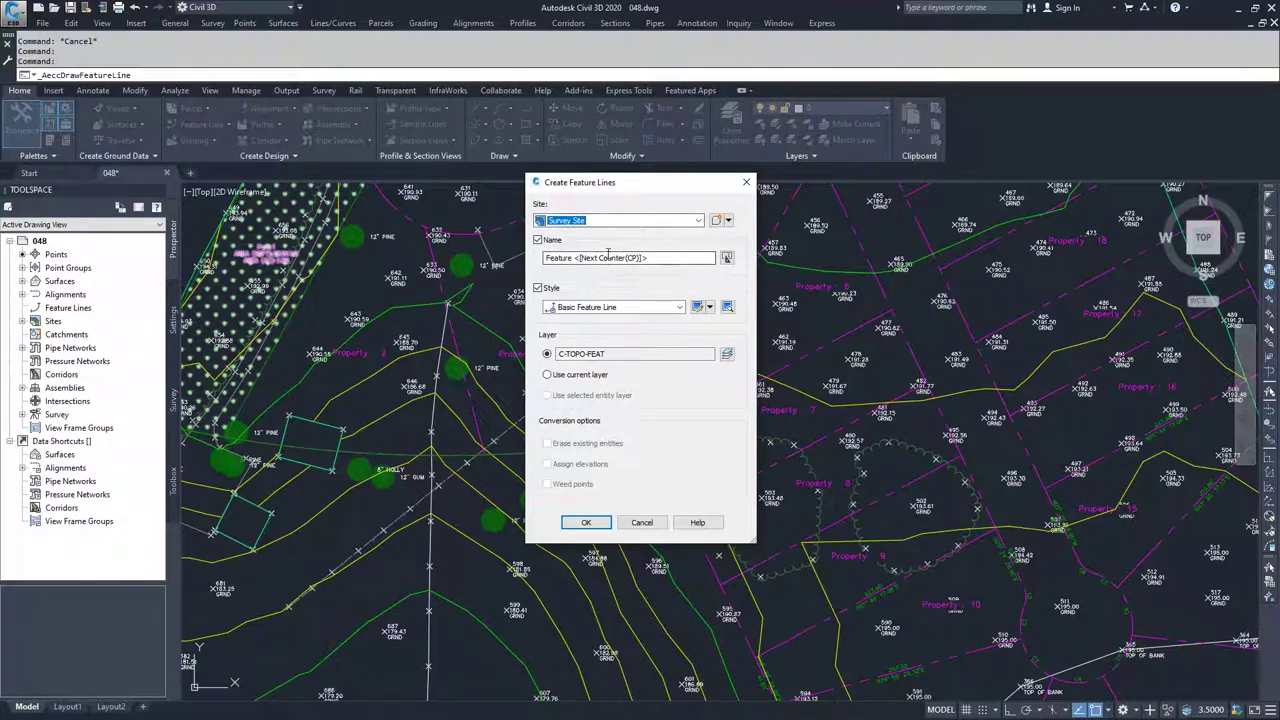
click(588, 523)
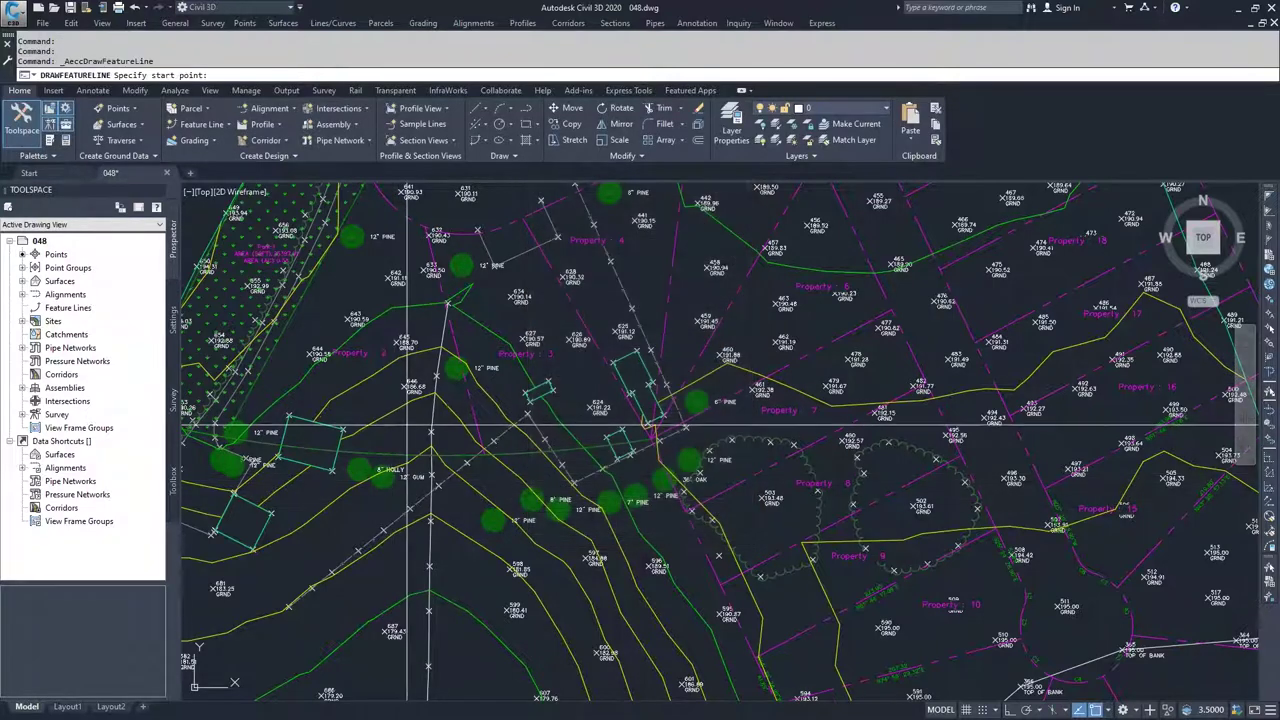
- Draw it across the curved line from elevation 200 at a 150% grade, then select it
click(404, 436)
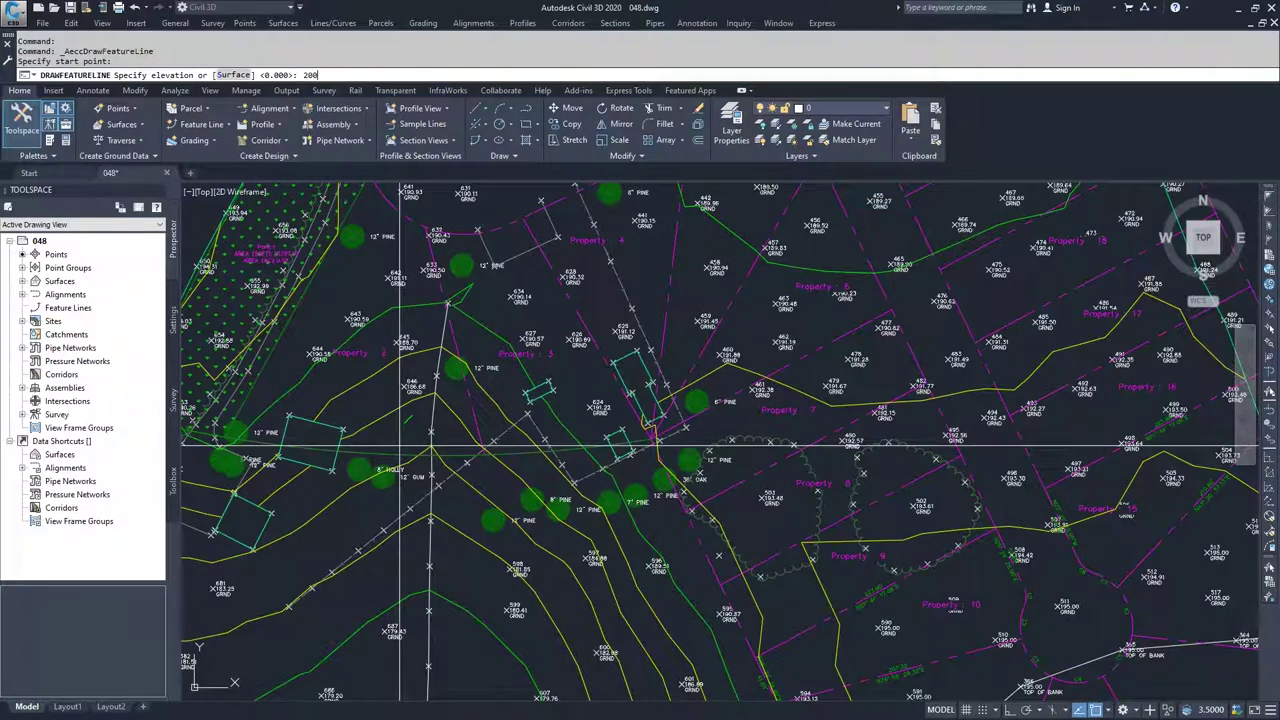
text(200)
key(Return)
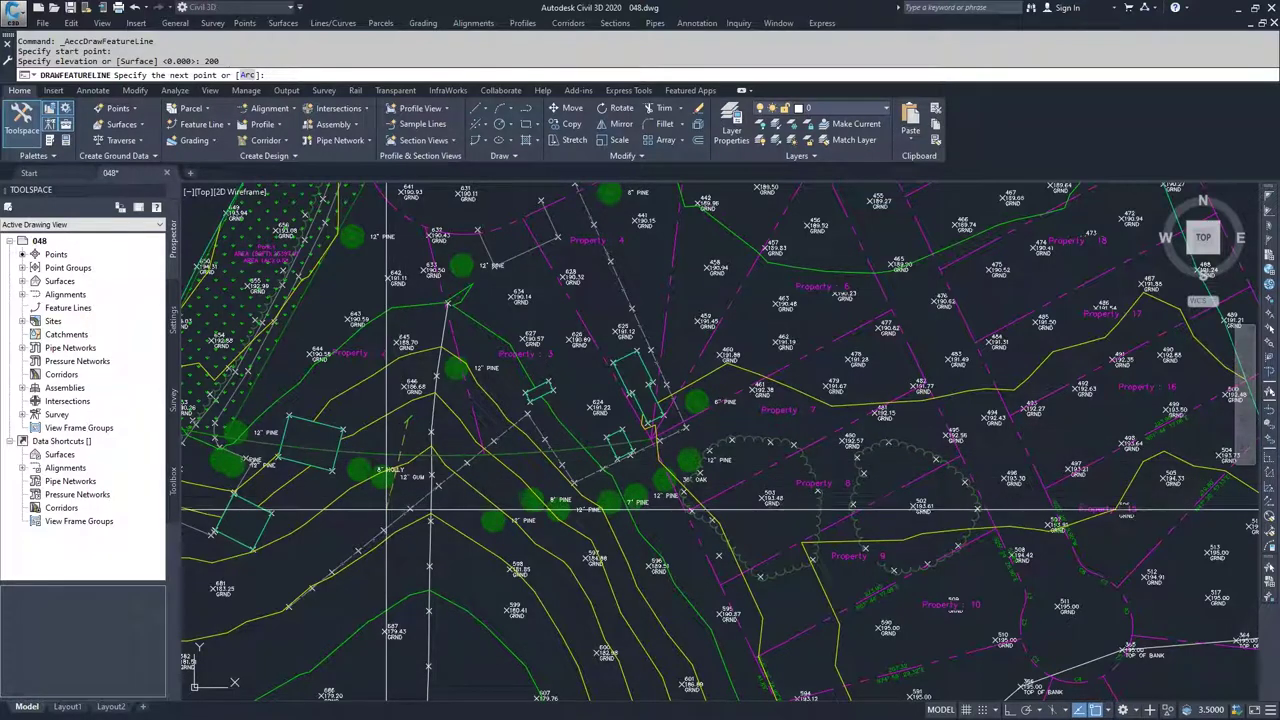
click(380, 505)
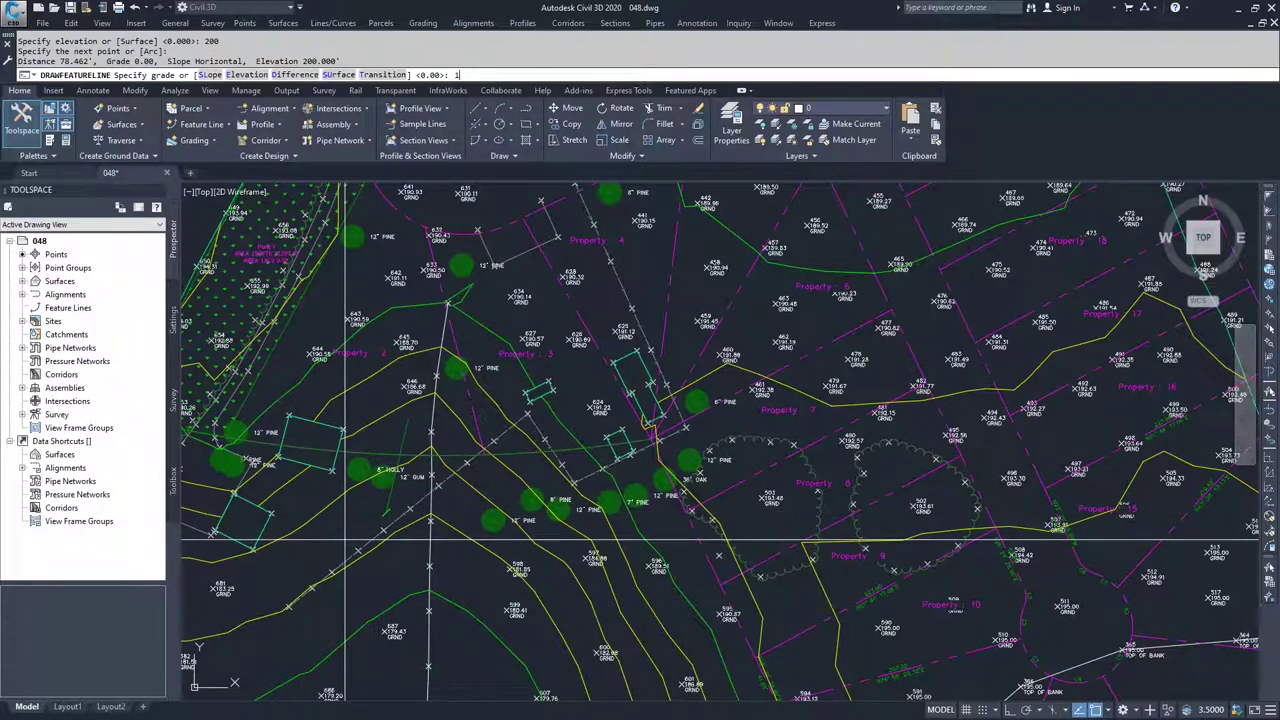
key(Return)
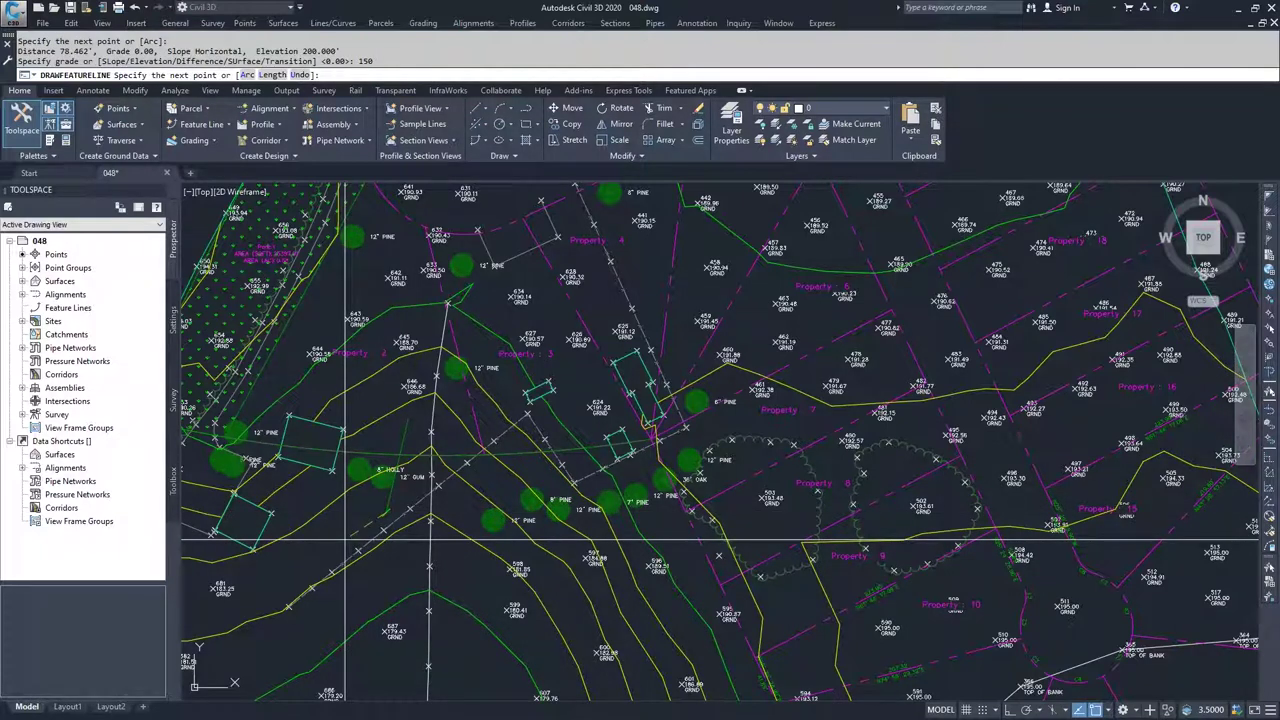
key(Return)
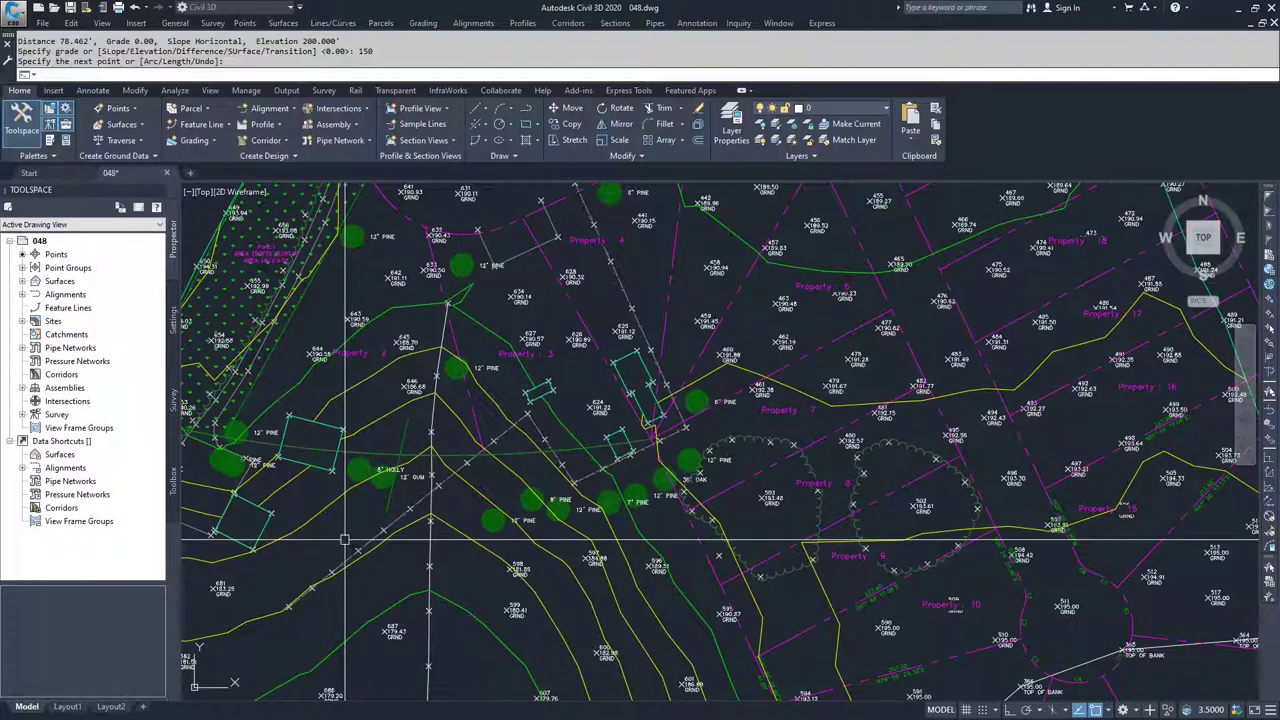
click(391, 490)
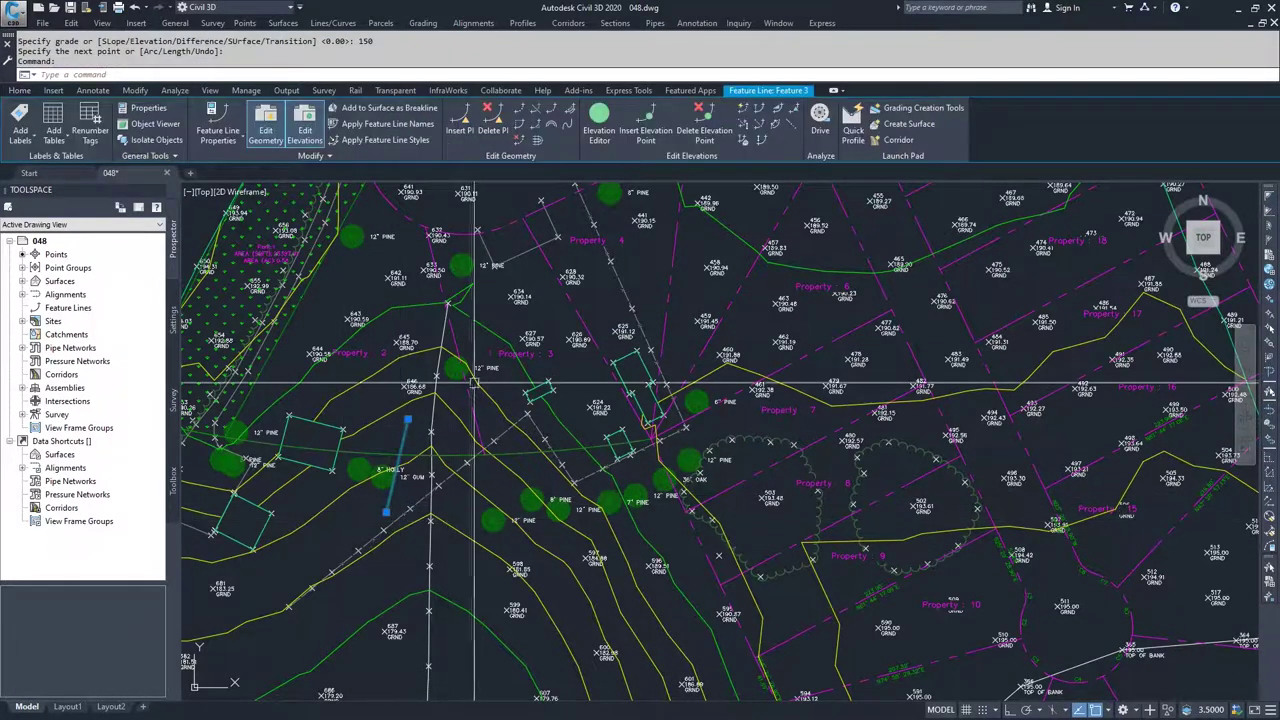
click(598, 122)
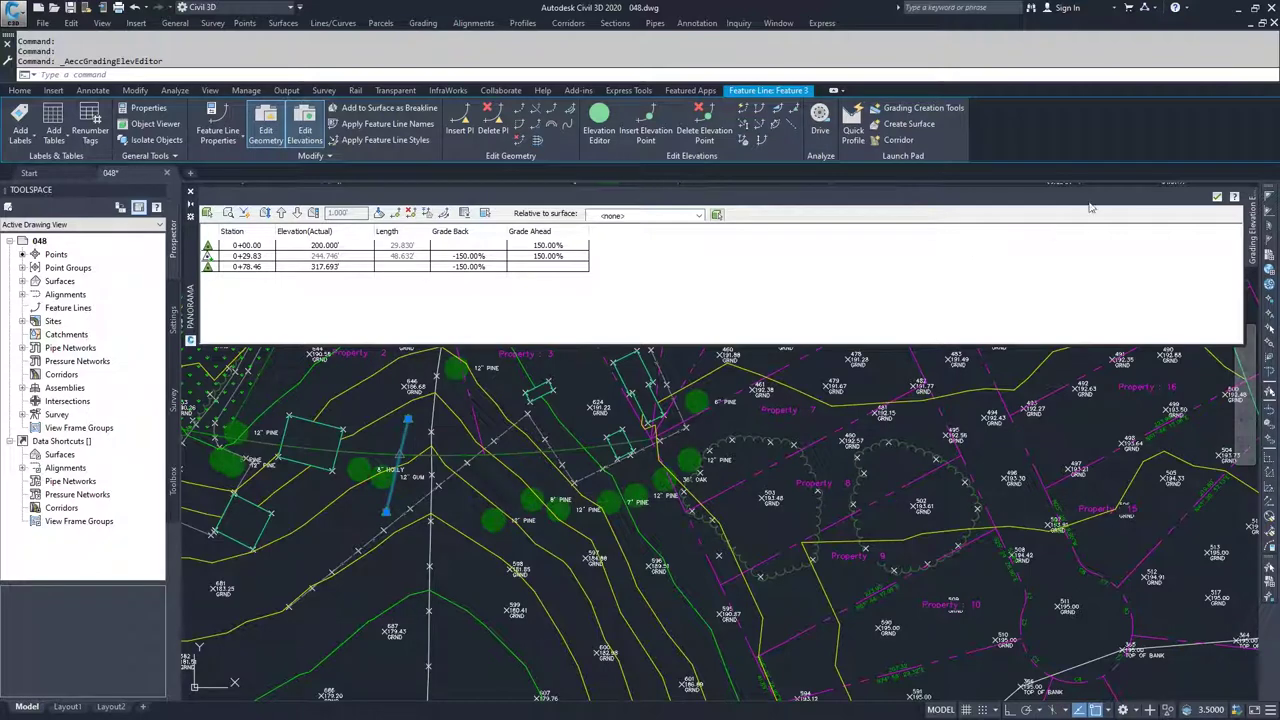
click(1217, 198)
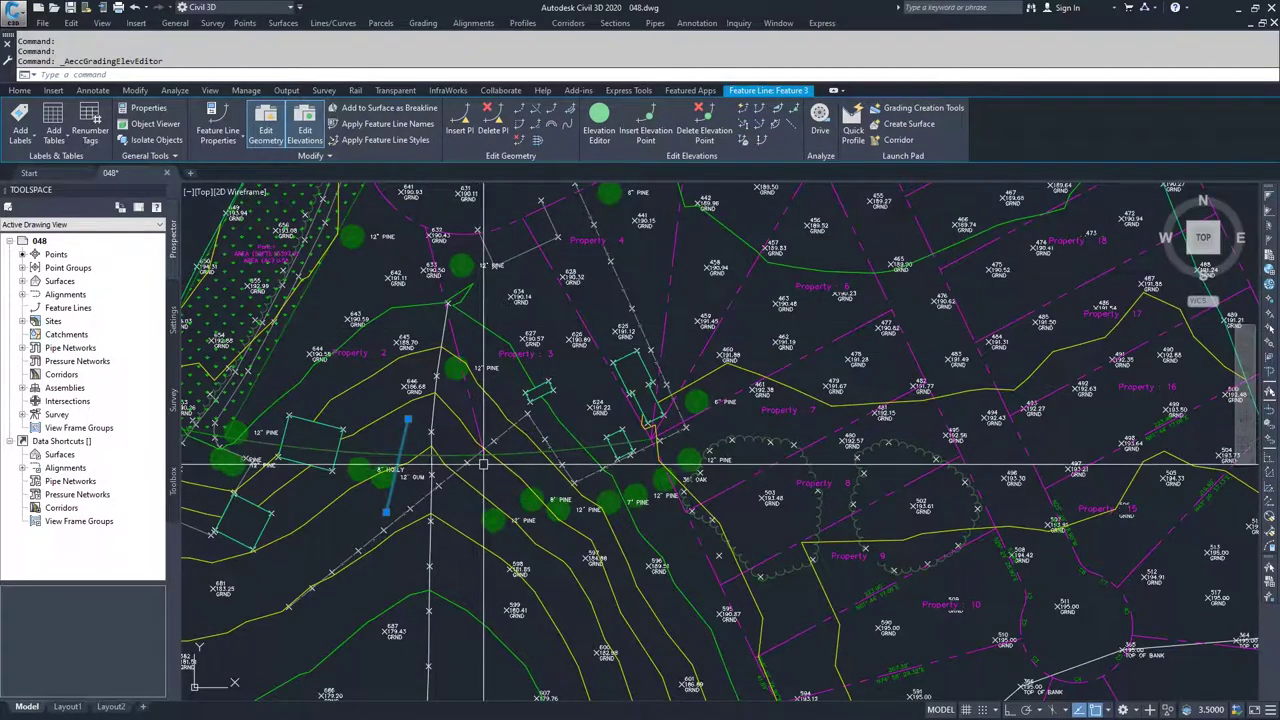
key(Escape)
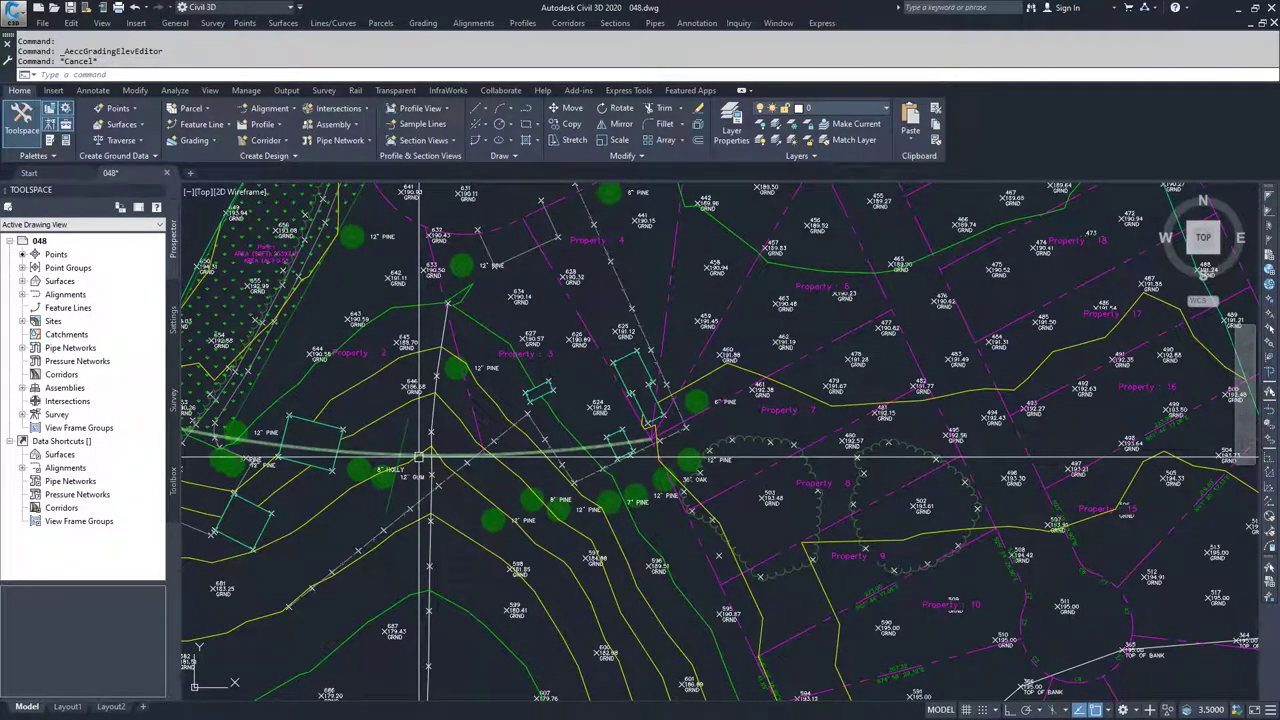
- Inspect the curved line's 2+27.41 split point in its Elevation Editor
click(420, 457)
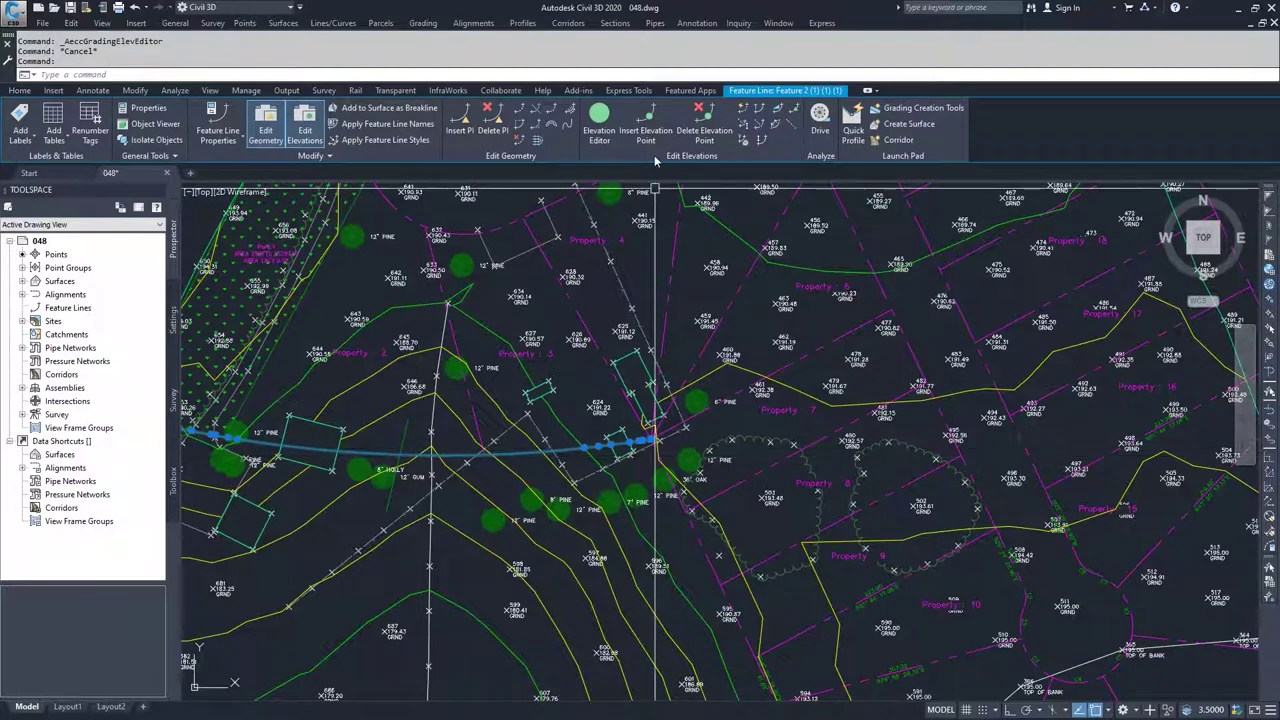
click(597, 127)
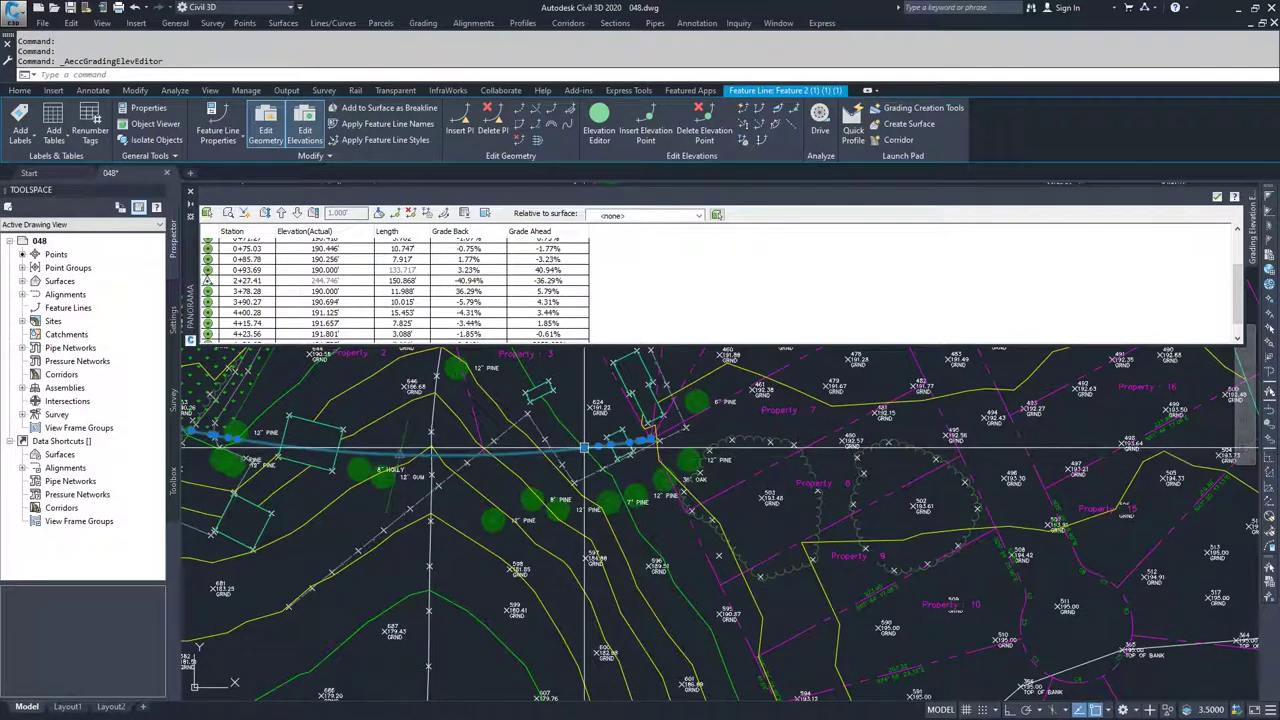
click(335, 283)
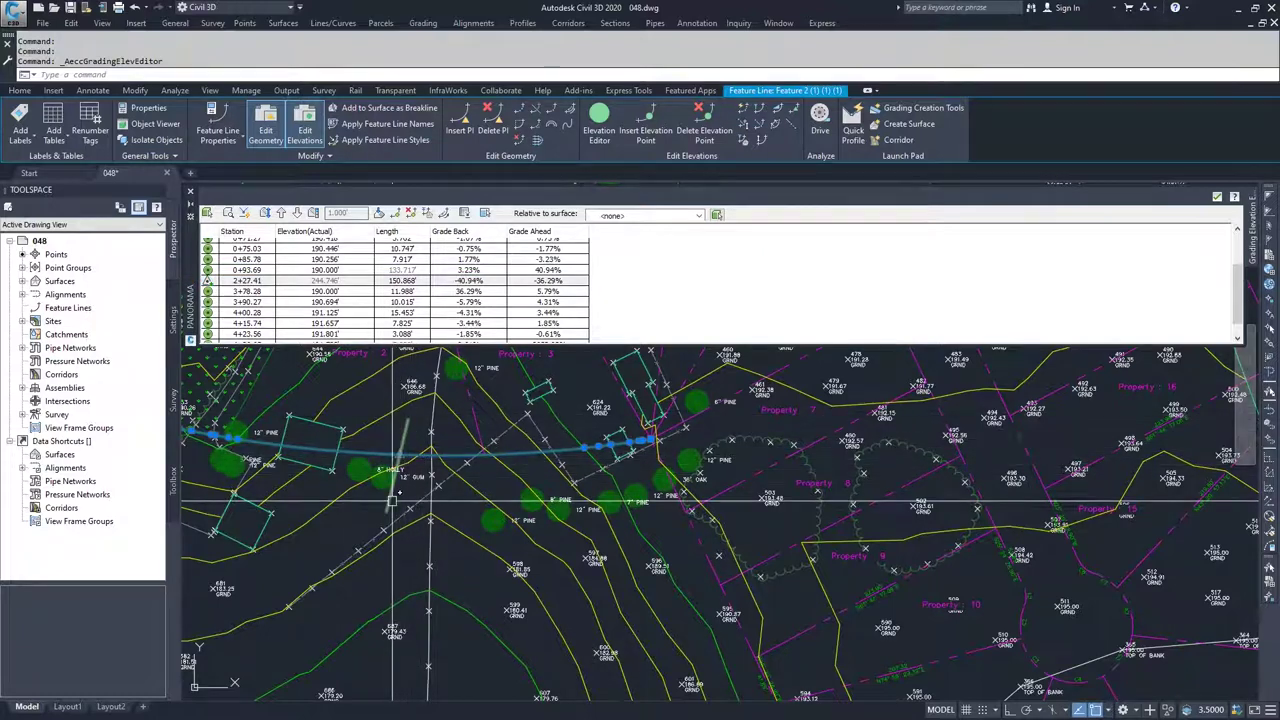
click(1217, 199)
- Move the curved line out of Survey Site to destination <None>
click(275, 160)
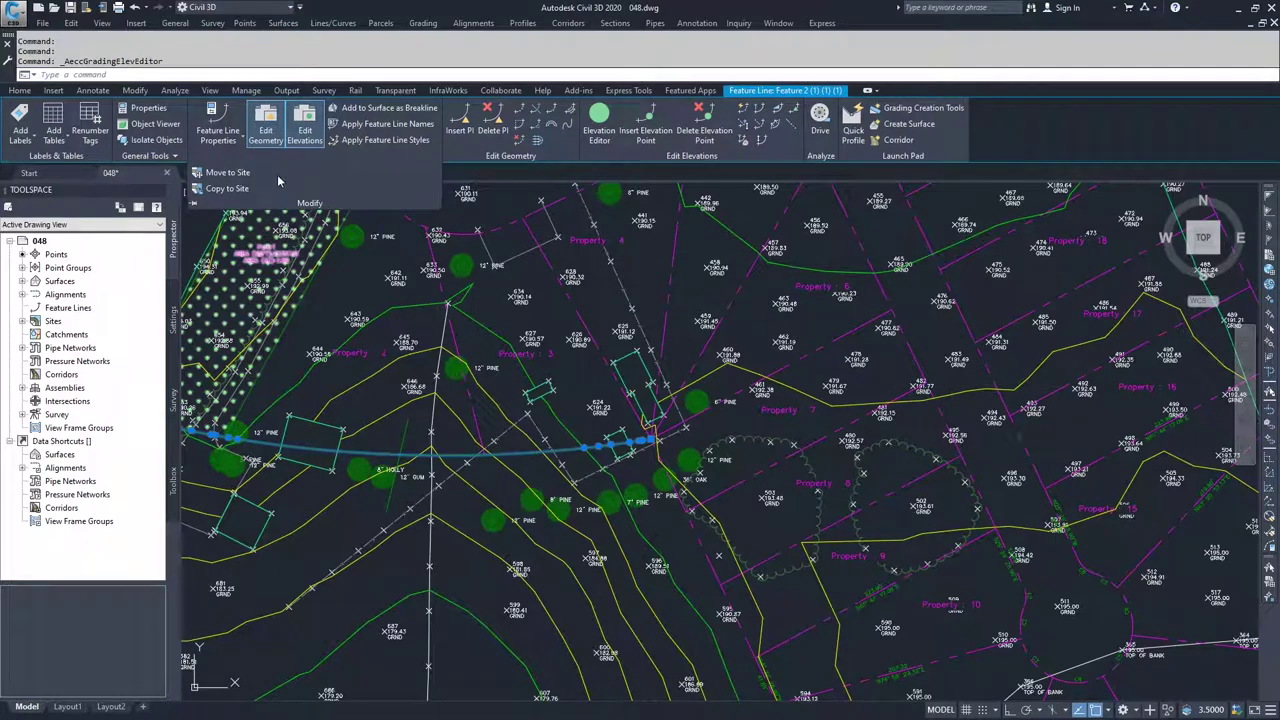
click(226, 173)
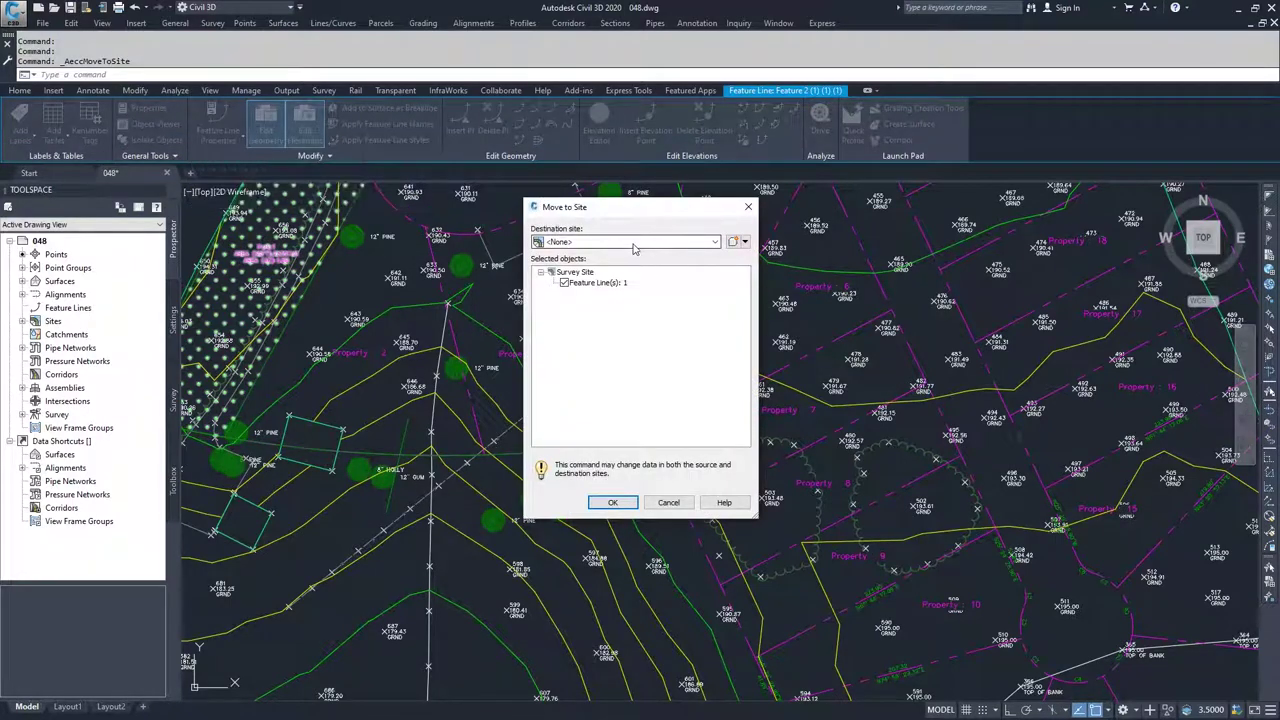
click(612, 503)
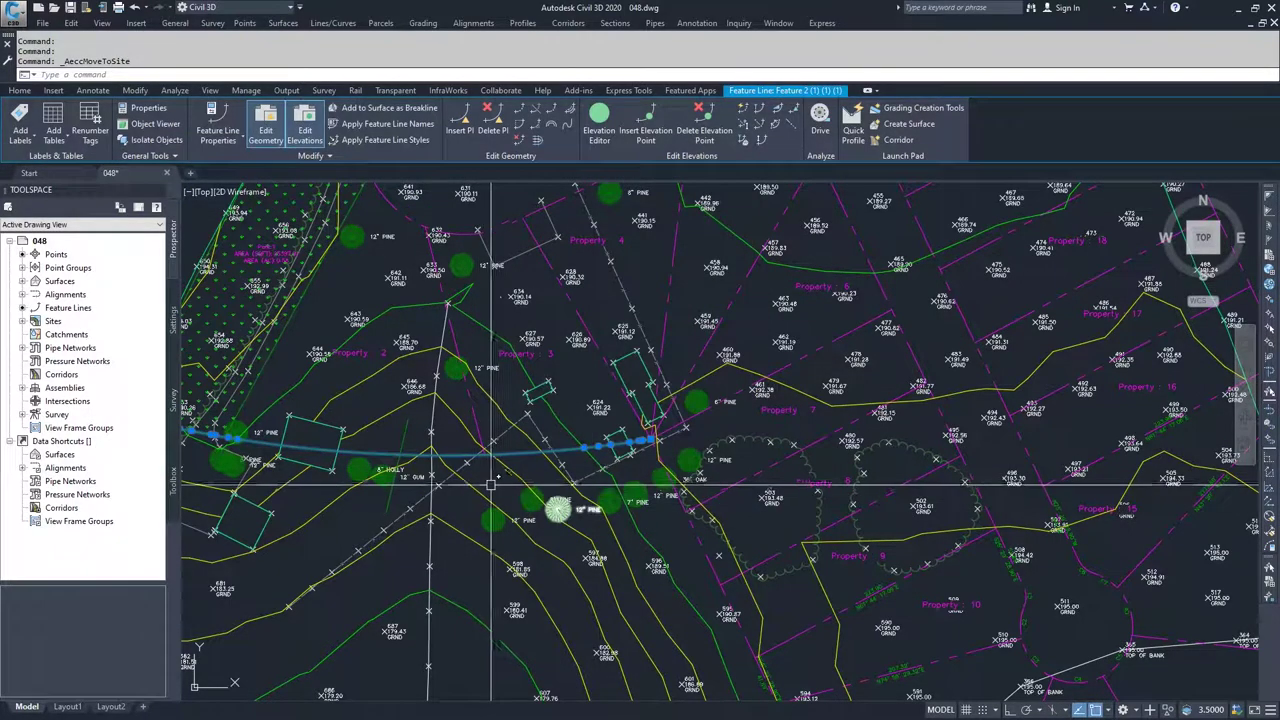
- Review the curved line's elevations, then open Feature 3's table showing stations 0+00.00 and 0+78.46
click(596, 125)
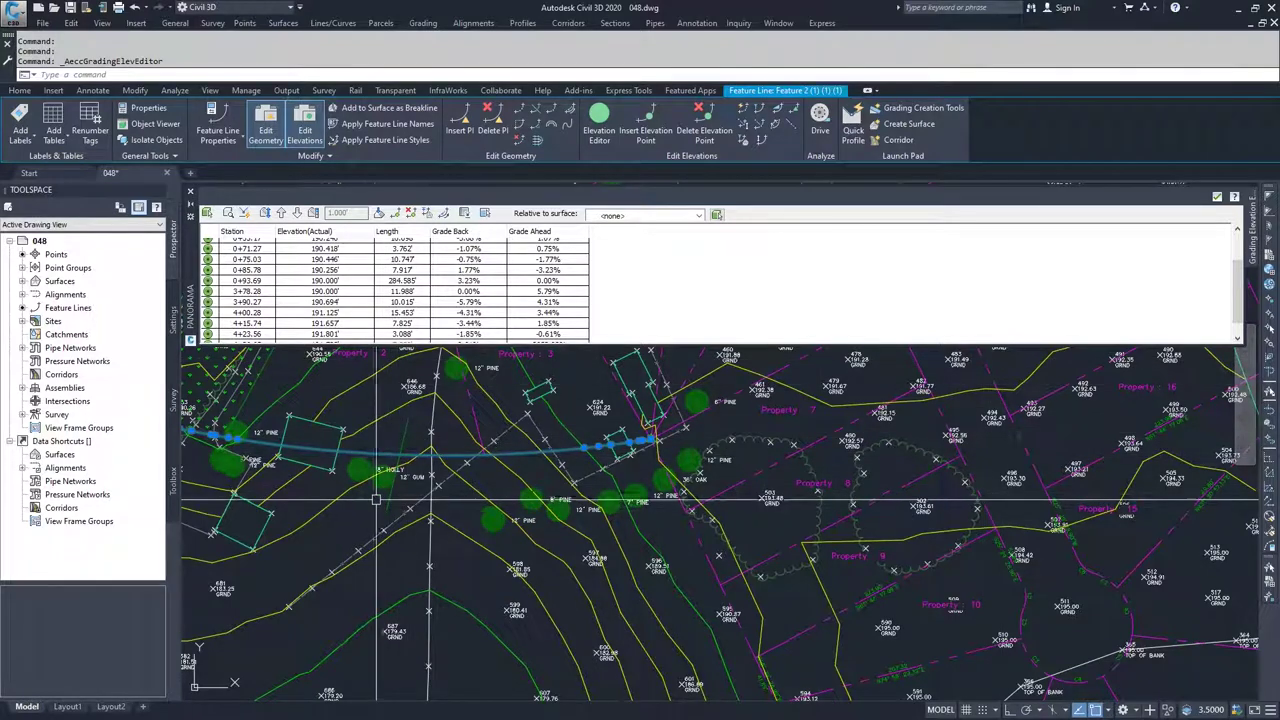
click(1216, 197)
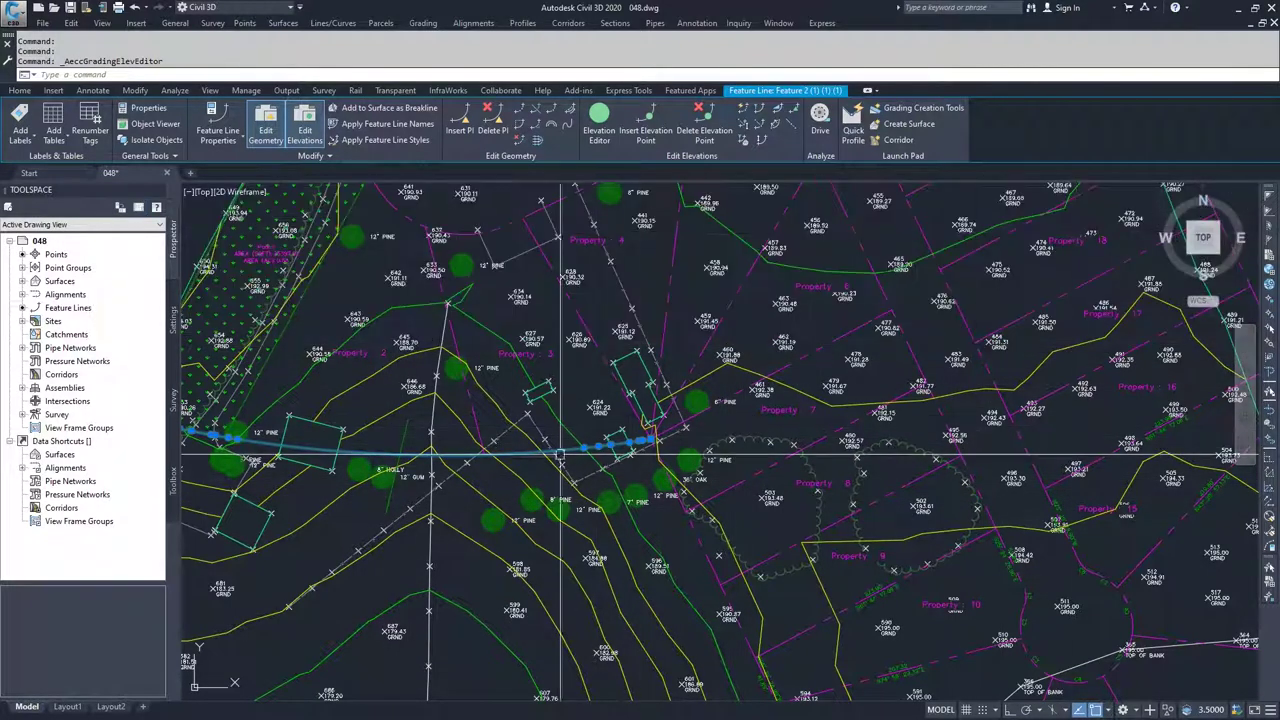
key(Escape)
click(406, 440)
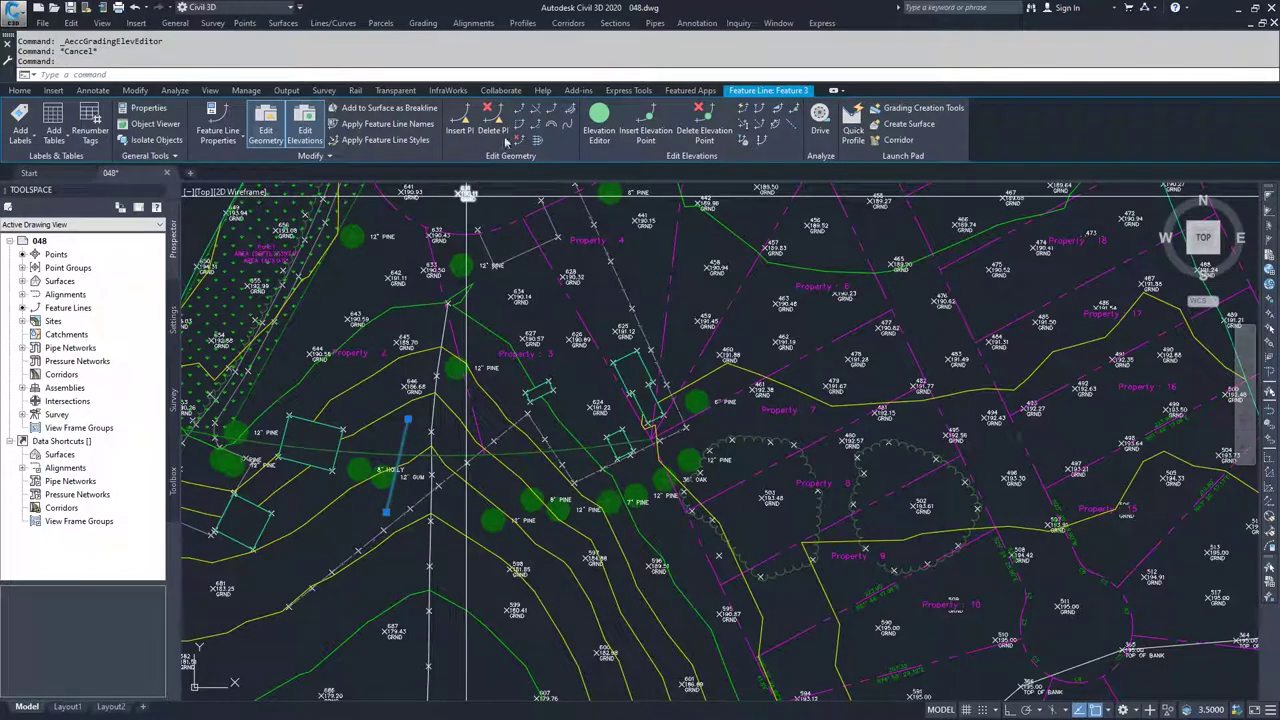
click(598, 120)
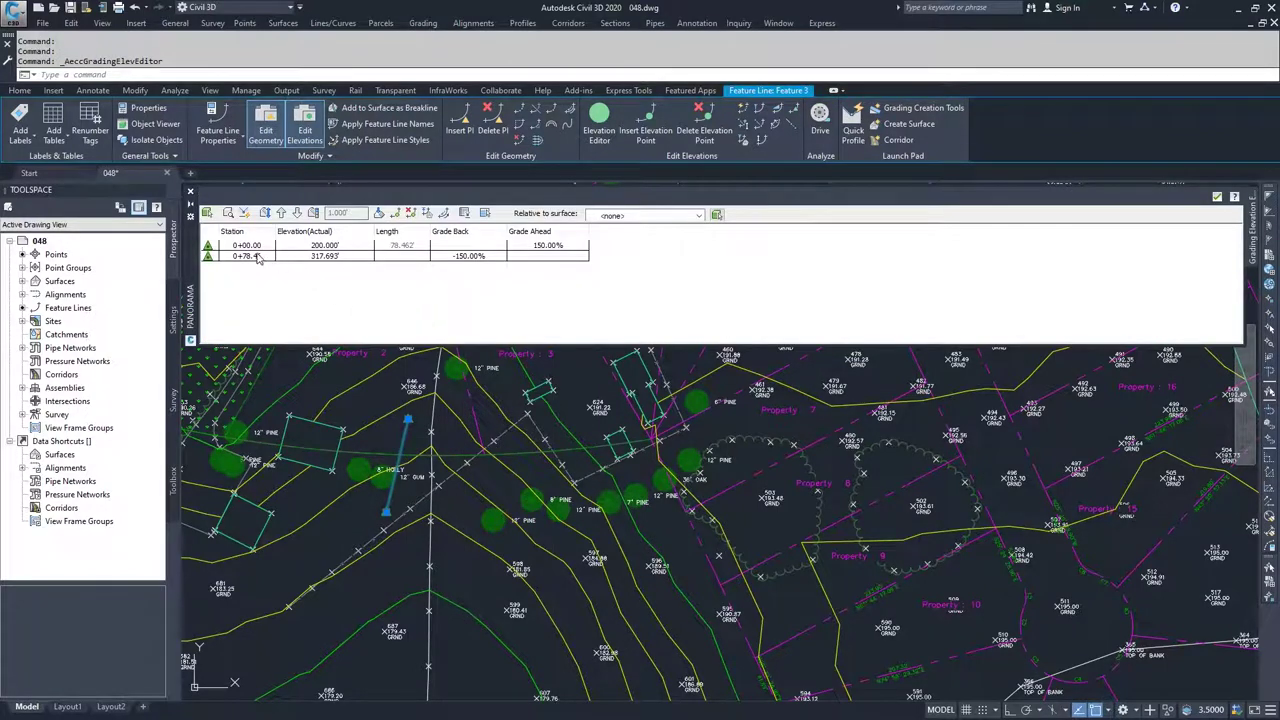